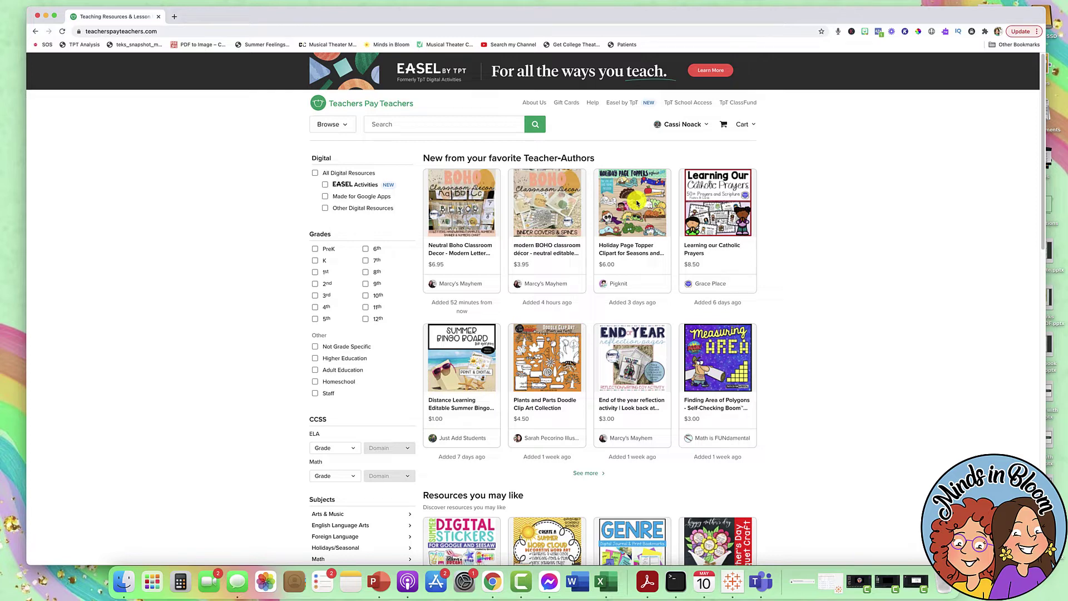
Step: Go to My Easel Activities from the Teachers Pay Teachers account menu
{"action": "left_click", "coordinate": [688, 125]}
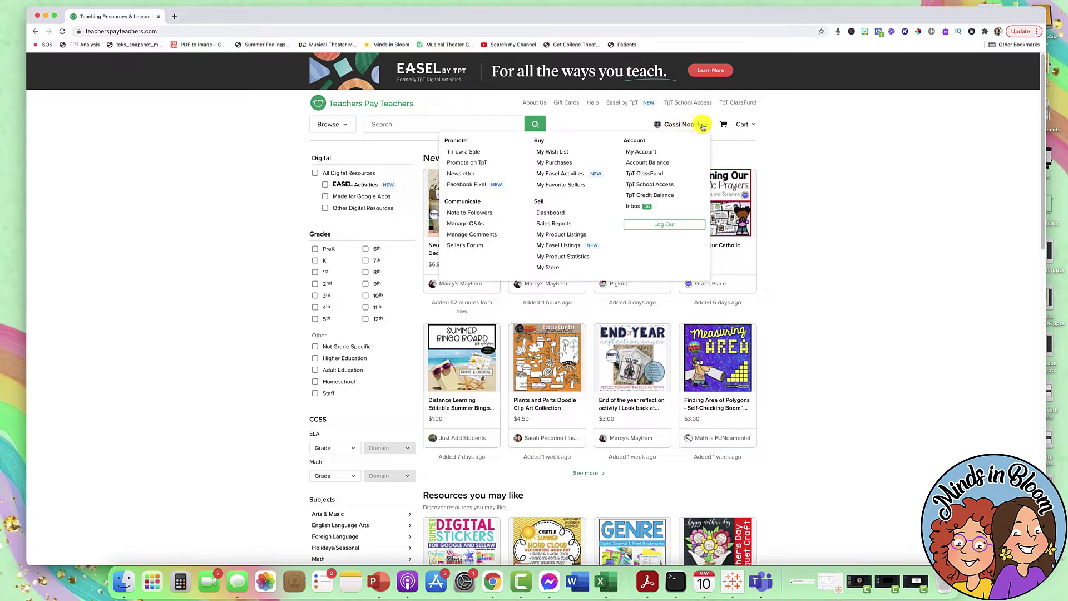
{"action": "left_click", "coordinate": [559, 173]}
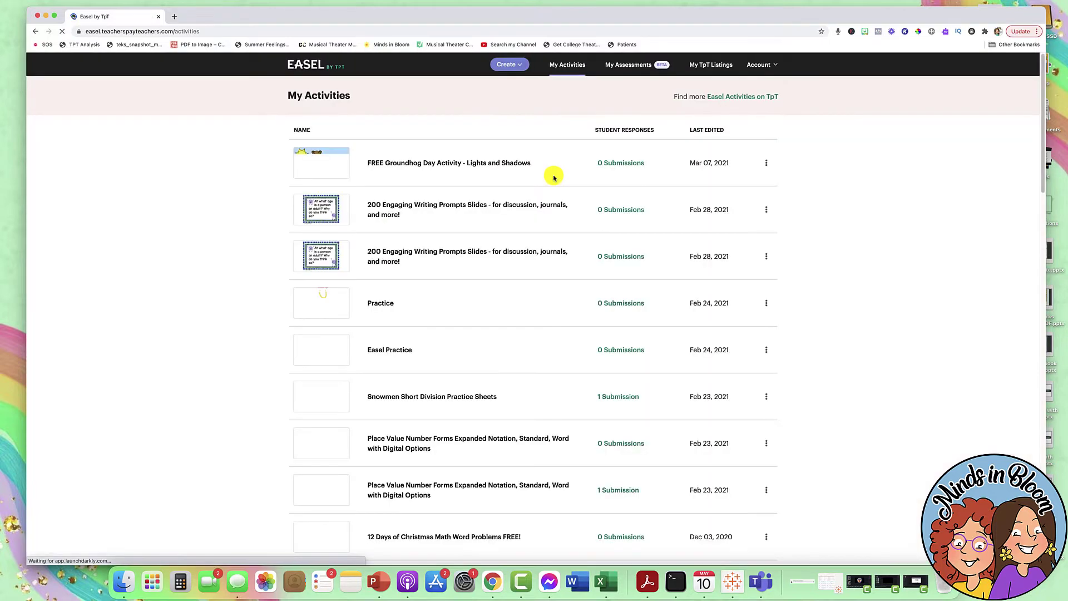
Step: Open My Assessments and create a new blank assessment
{"action": "left_click", "coordinate": [629, 65]}
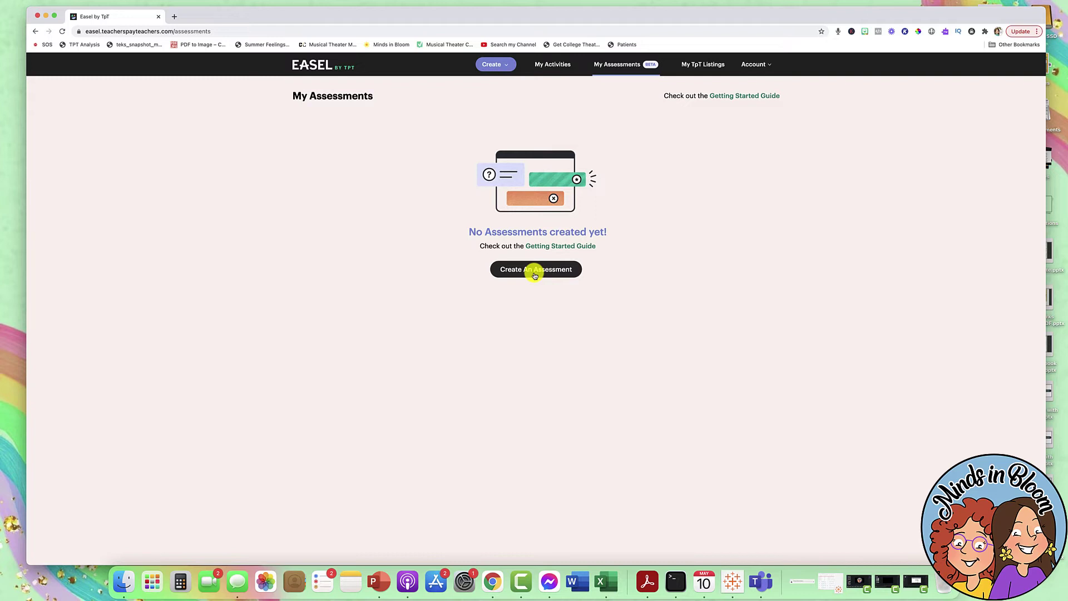
{"action": "left_click", "coordinate": [535, 269]}
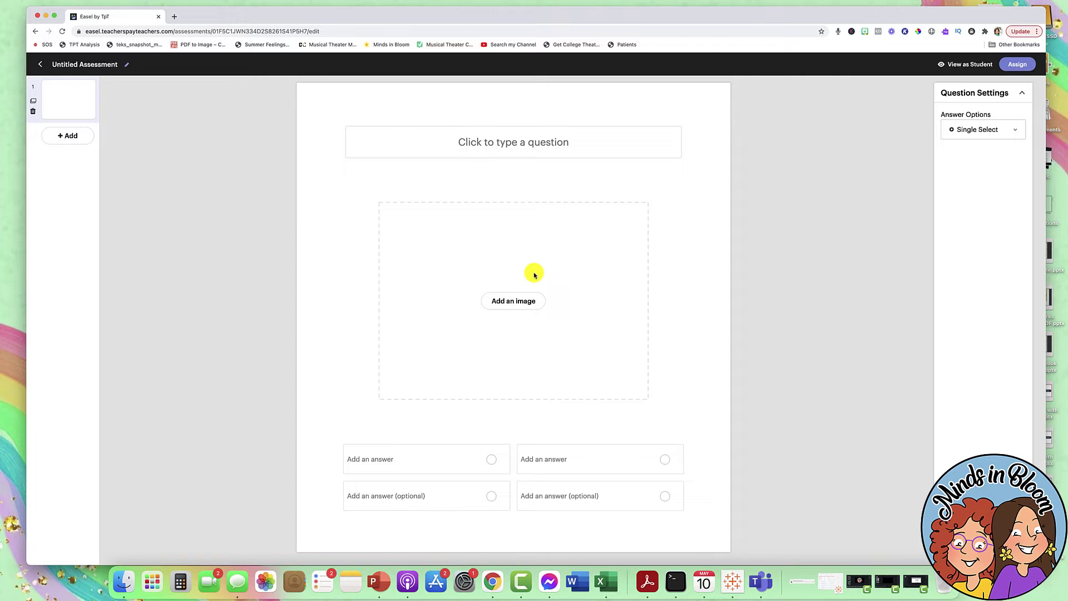
Step: Give question 1 the text '1.' and upload the Slide1.JPG card image
{"action": "left_click", "coordinate": [545, 146]}
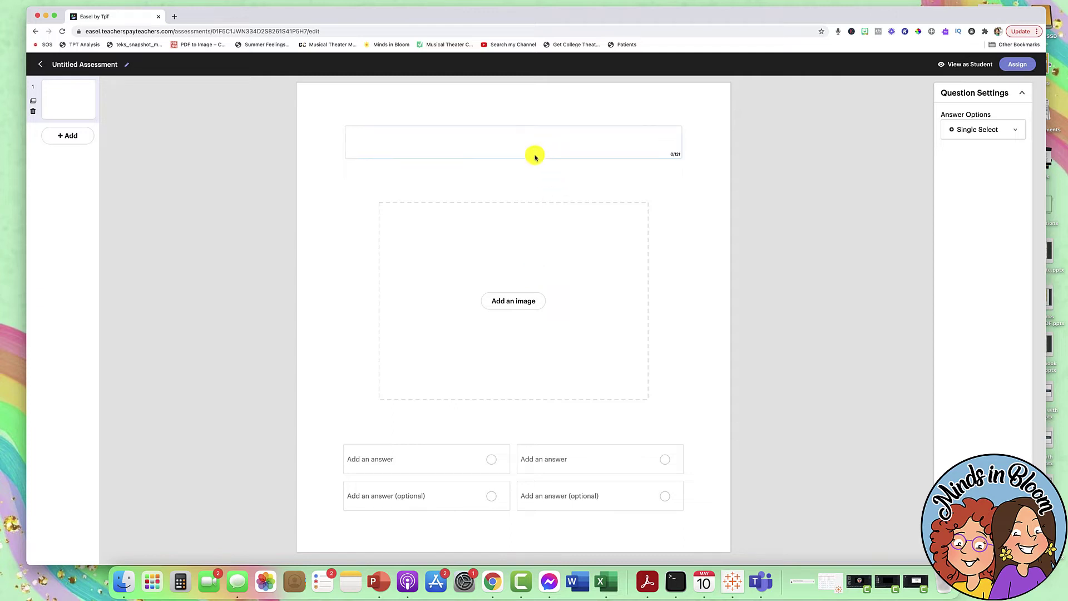
{"action": "type", "text": "1."}
{"action": "left_click", "coordinate": [497, 306]}
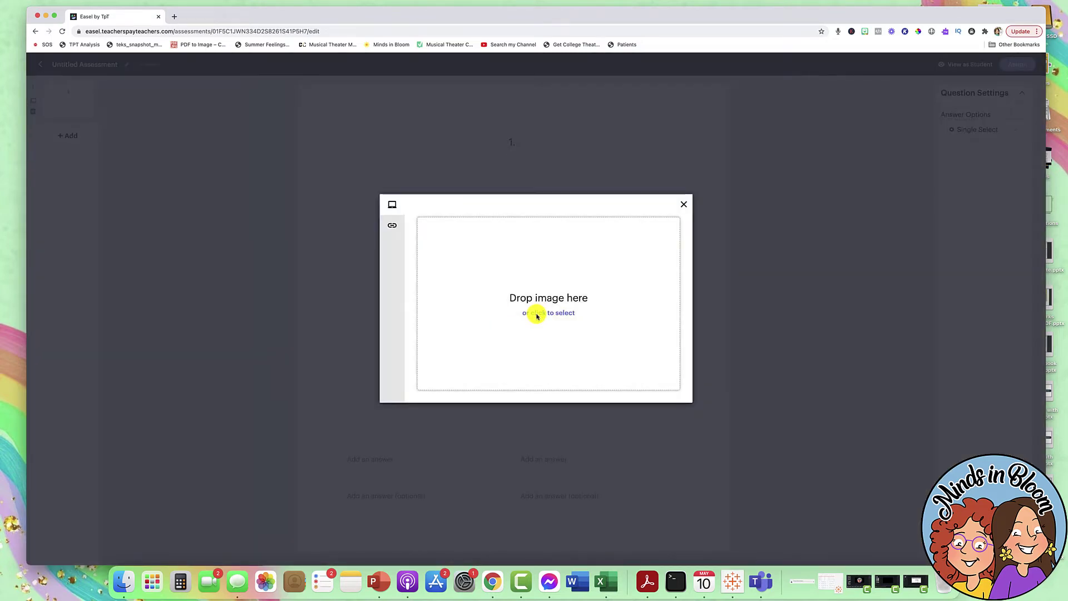
{"action": "left_click", "coordinate": [537, 315]}
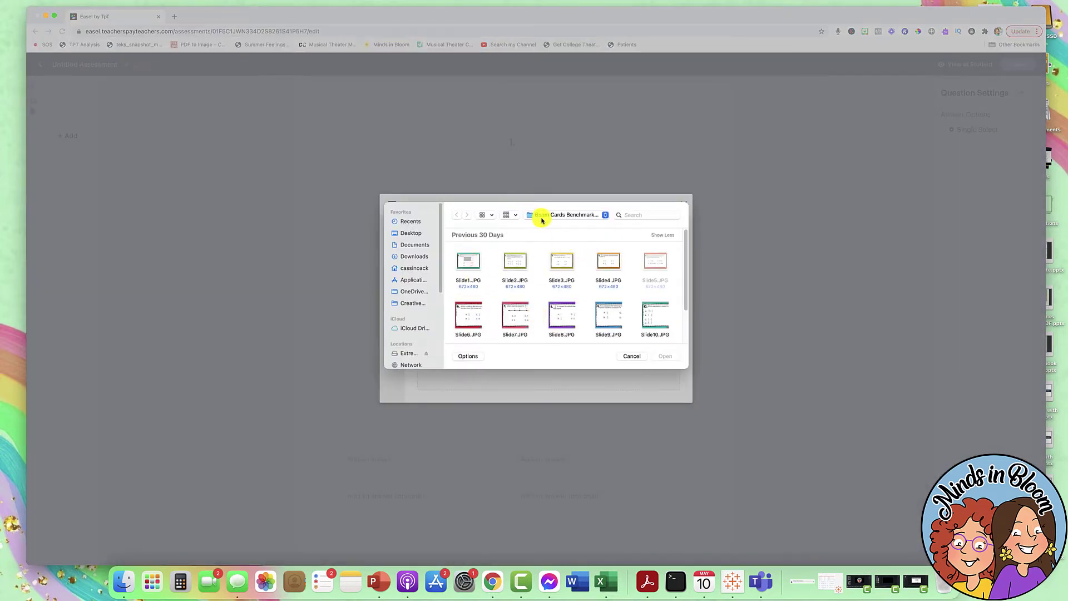
{"action": "left_click", "coordinate": [469, 264]}
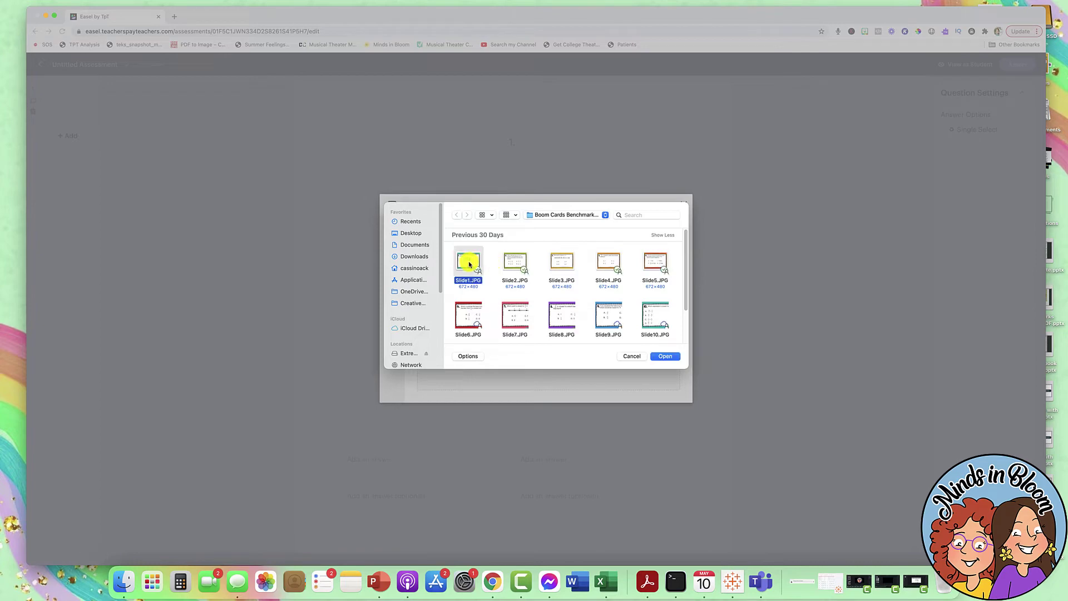
{"action": "left_click", "coordinate": [666, 357]}
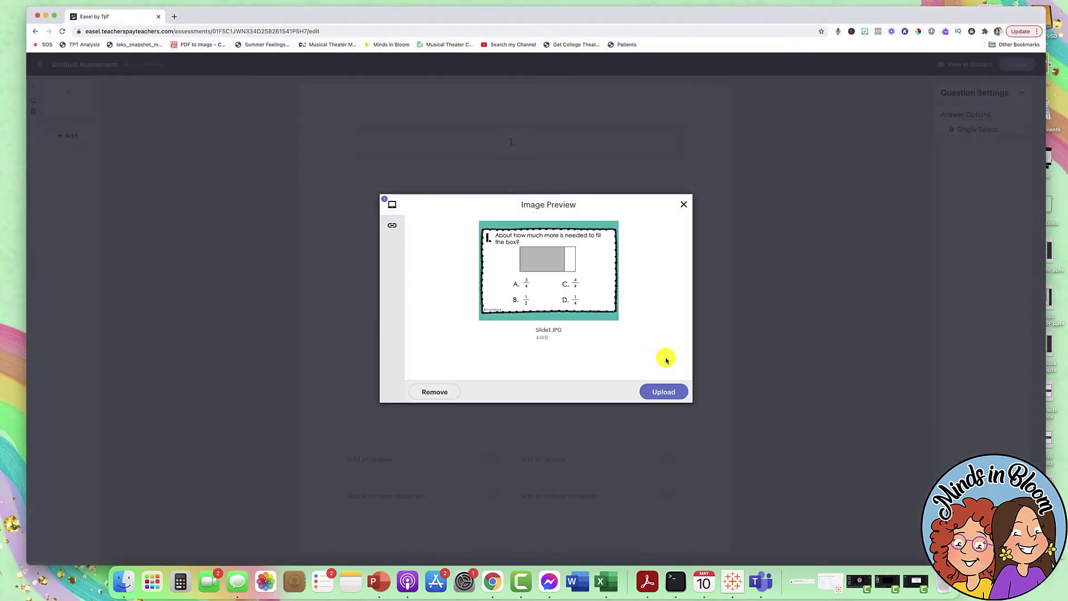
{"action": "left_click", "coordinate": [667, 392]}
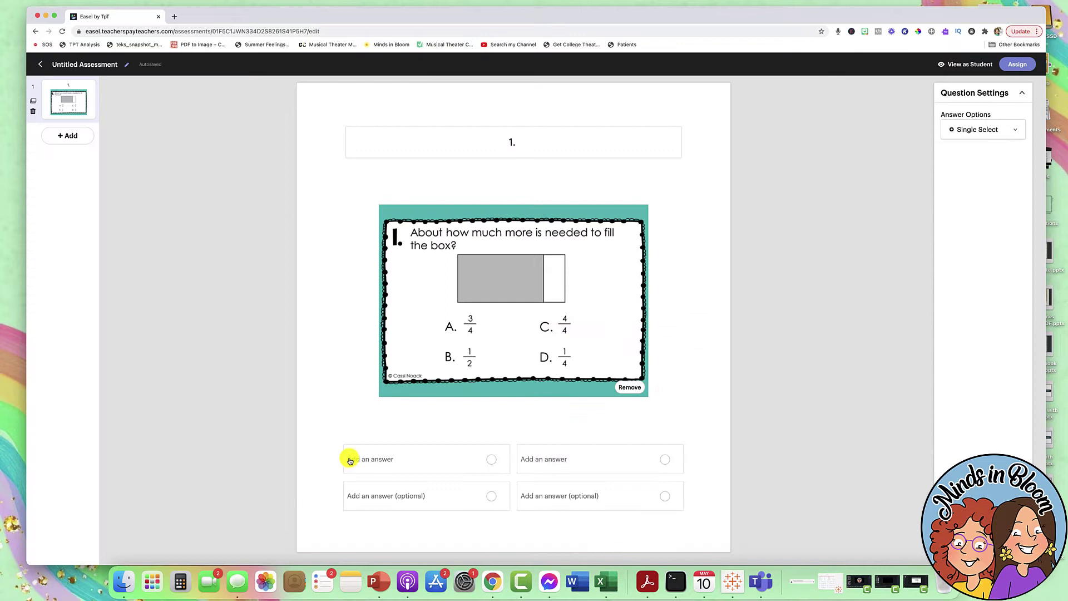
Step: Enter answer choices A., C., B., D. and mark D. as correct
{"action": "left_click", "coordinate": [361, 461]}
{"action": "type", "text": "A."}
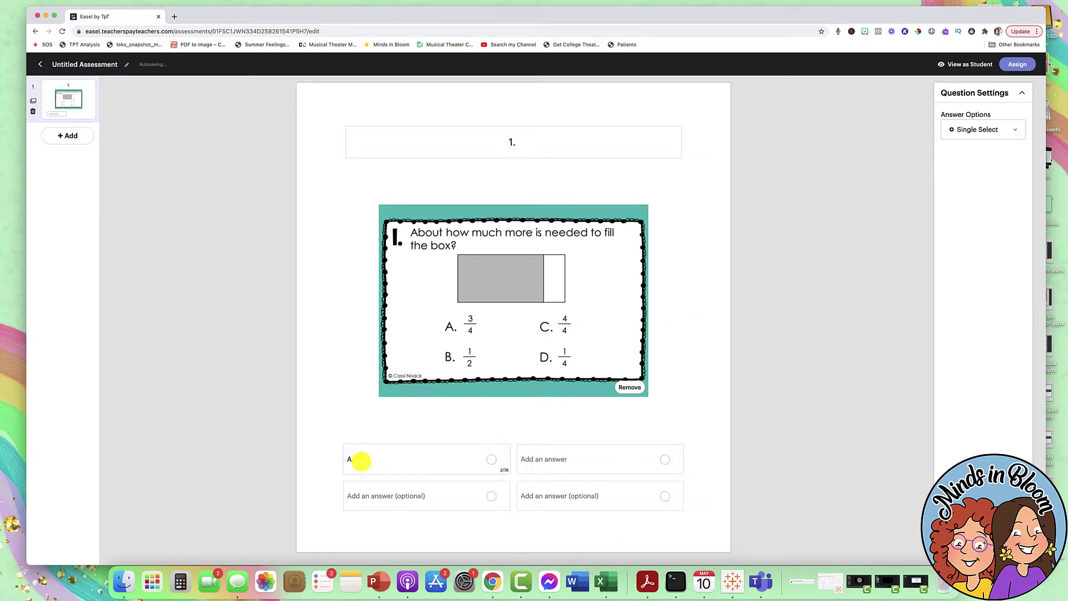
{"action": "key", "text": "Tab"}
{"action": "type", "text": "C."}
{"action": "key", "text": "Tab"}
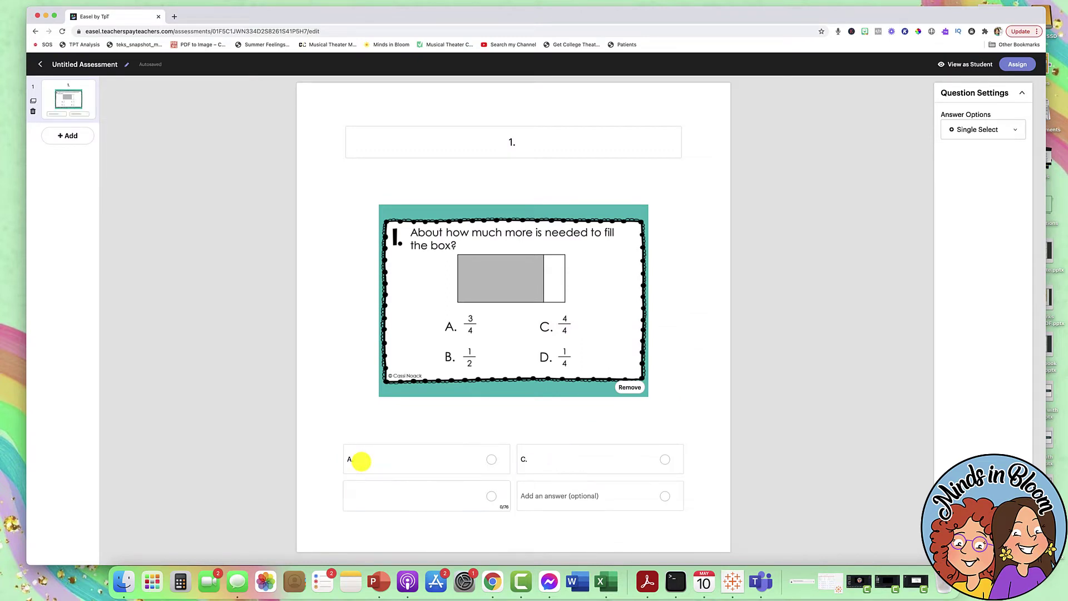
{"action": "type", "text": "B."}
{"action": "key", "text": "Tab"}
{"action": "type", "text": "D."}
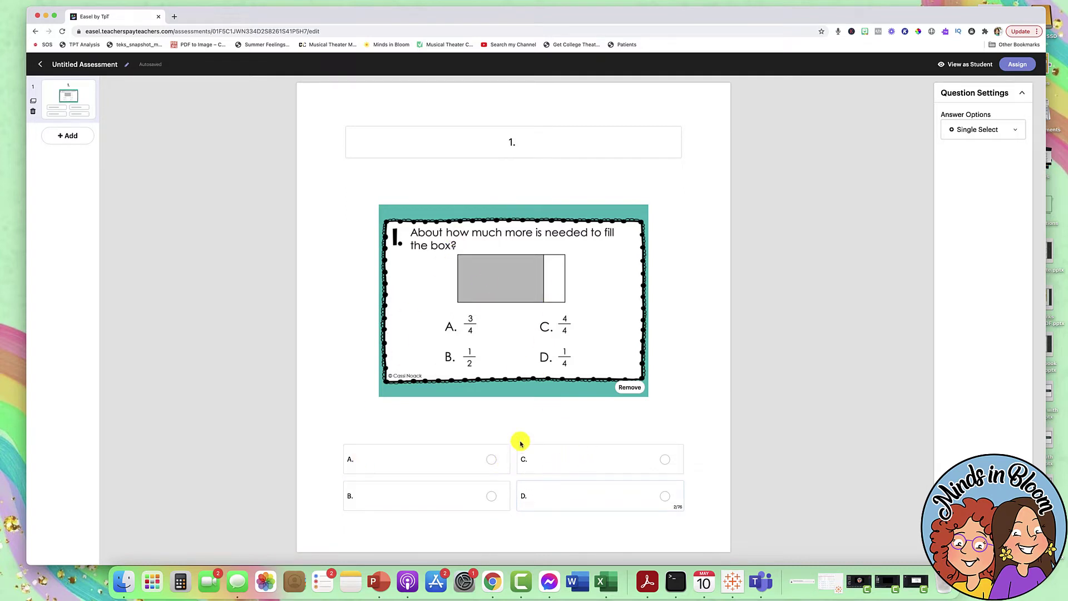
{"action": "left_click", "coordinate": [665, 496]}
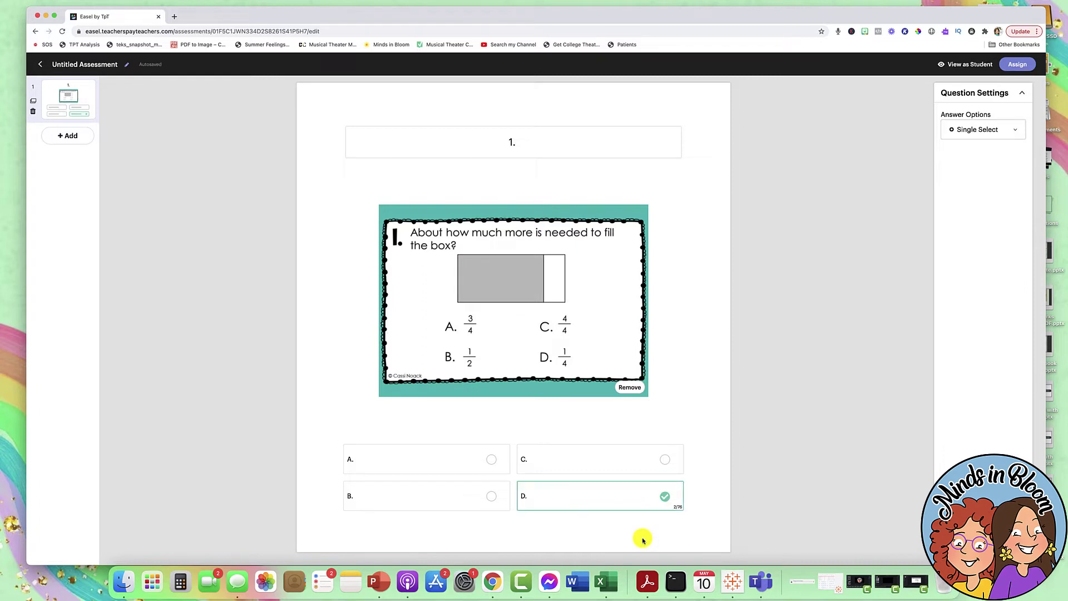
Step: Add question 2 with text '2.' and the Slide2.JPG card image
{"action": "left_click", "coordinate": [68, 135]}
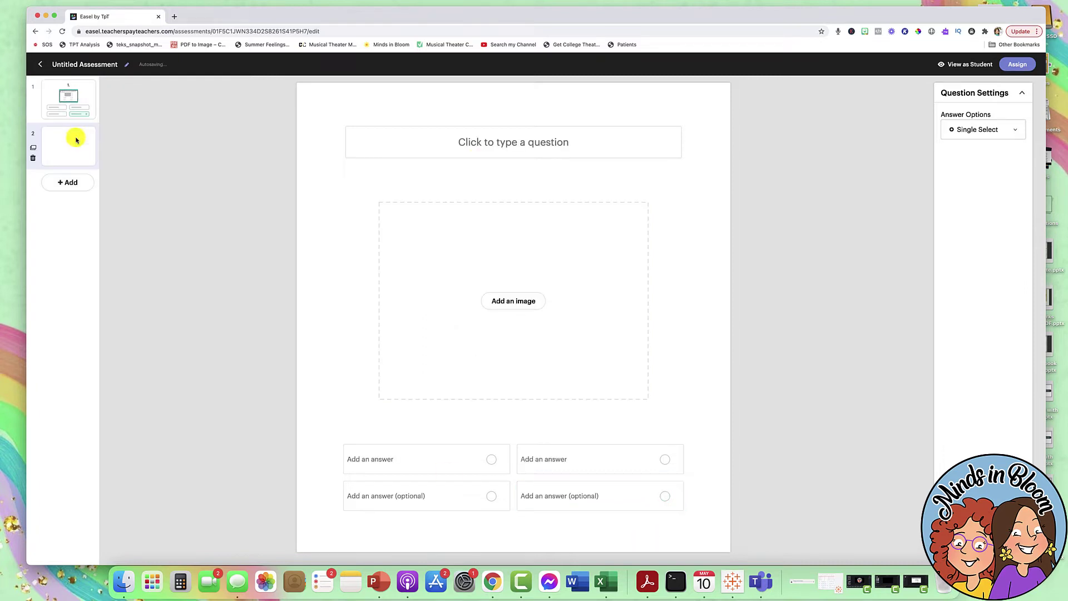
{"action": "left_click", "coordinate": [479, 143]}
{"action": "type", "text": "2."}
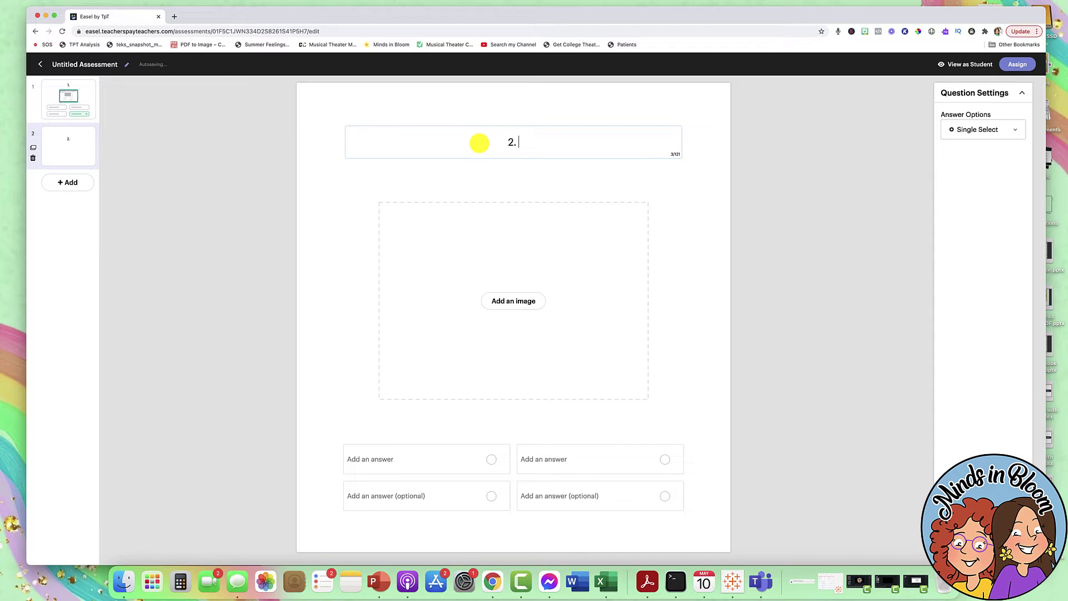
{"action": "left_click", "coordinate": [535, 309]}
{"action": "left_click", "coordinate": [549, 310]}
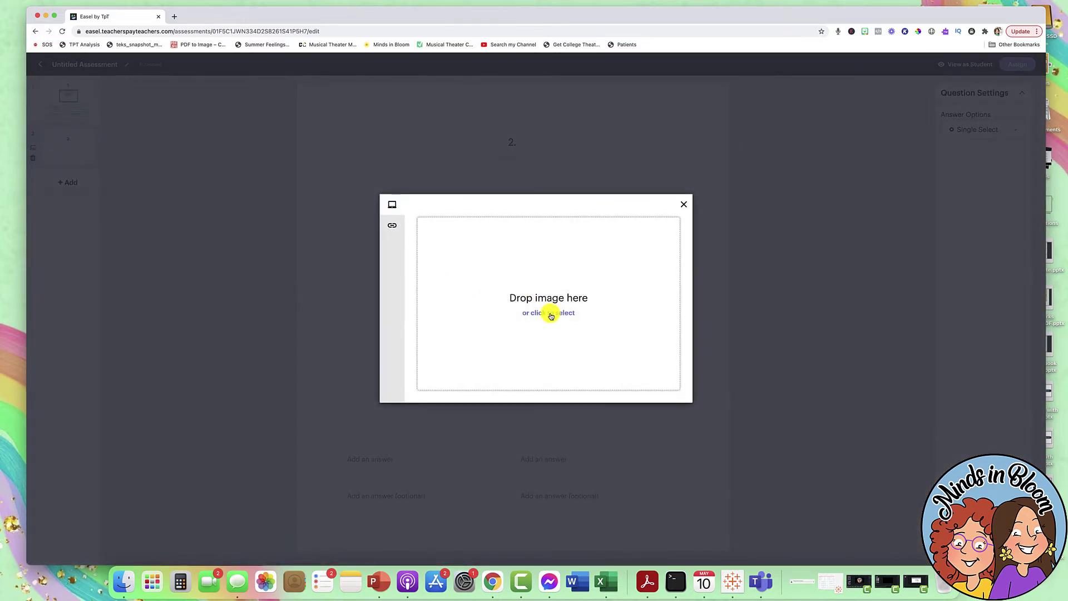
{"action": "left_click", "coordinate": [515, 263]}
{"action": "left_click", "coordinate": [663, 358]}
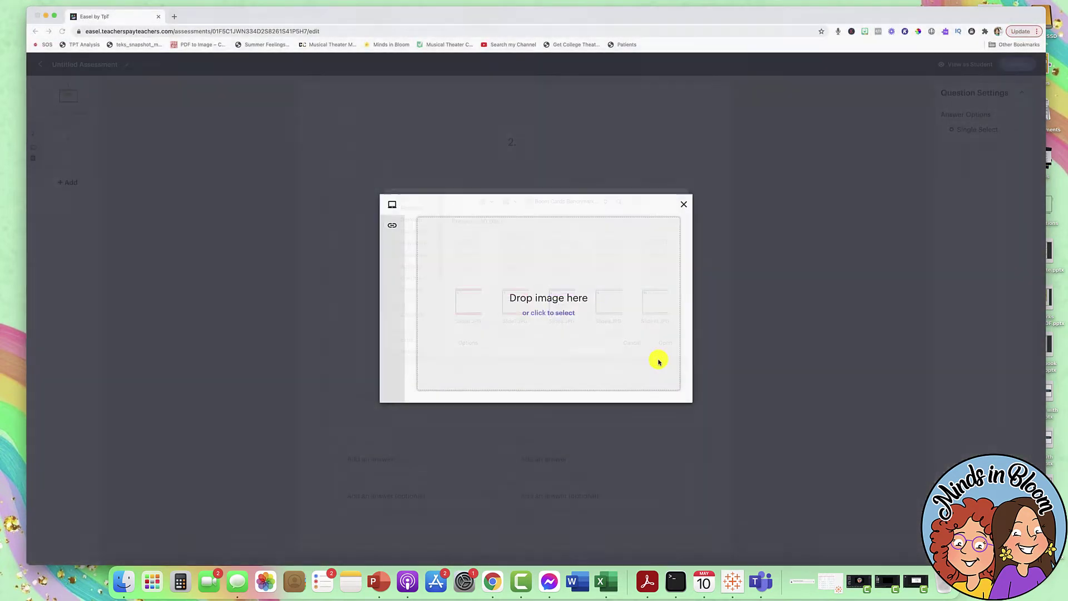
{"action": "left_click", "coordinate": [662, 391]}
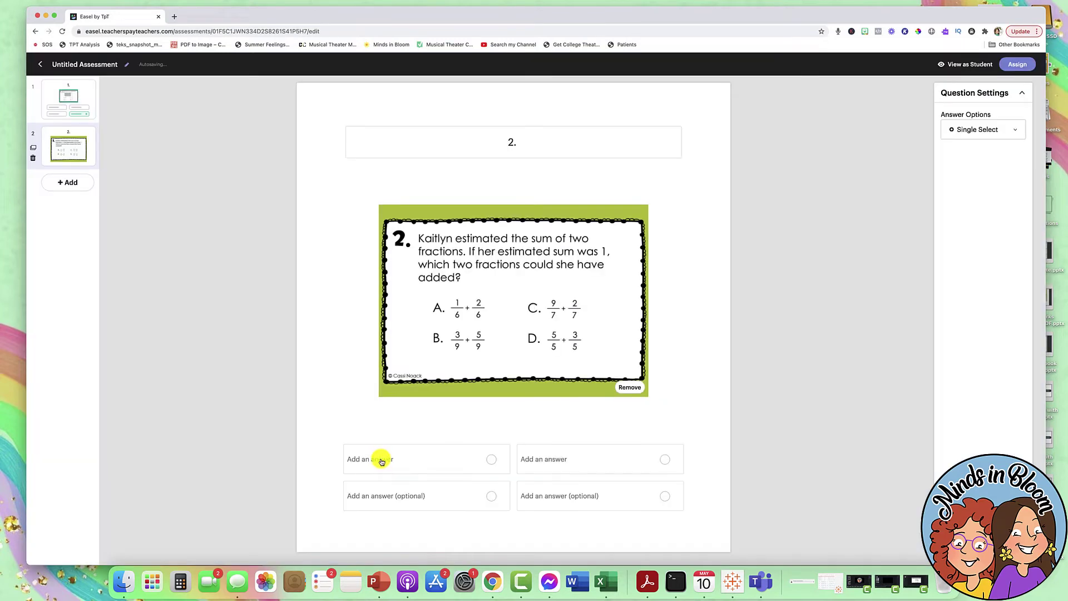
Step: Fill question 2's answers A., C., B., D. and mark B. as correct
{"action": "left_click", "coordinate": [382, 461]}
{"action": "type", "text": "A"}
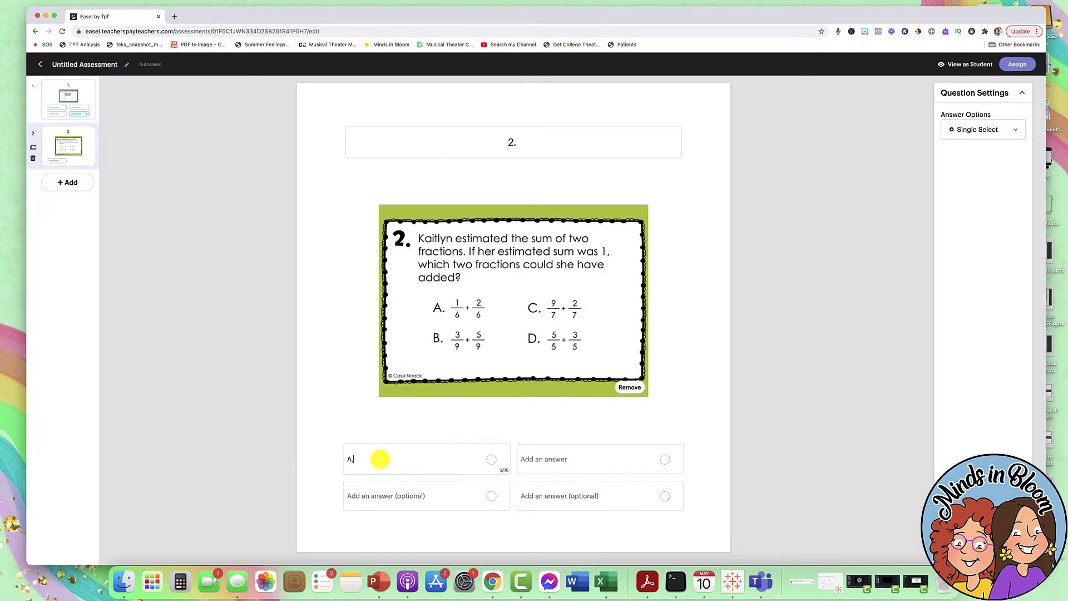
{"action": "type", "text": "."}
{"action": "key", "text": "Tab"}
{"action": "type", "text": "C."}
{"action": "key", "text": "Tab"}
{"action": "type", "text": "B"}
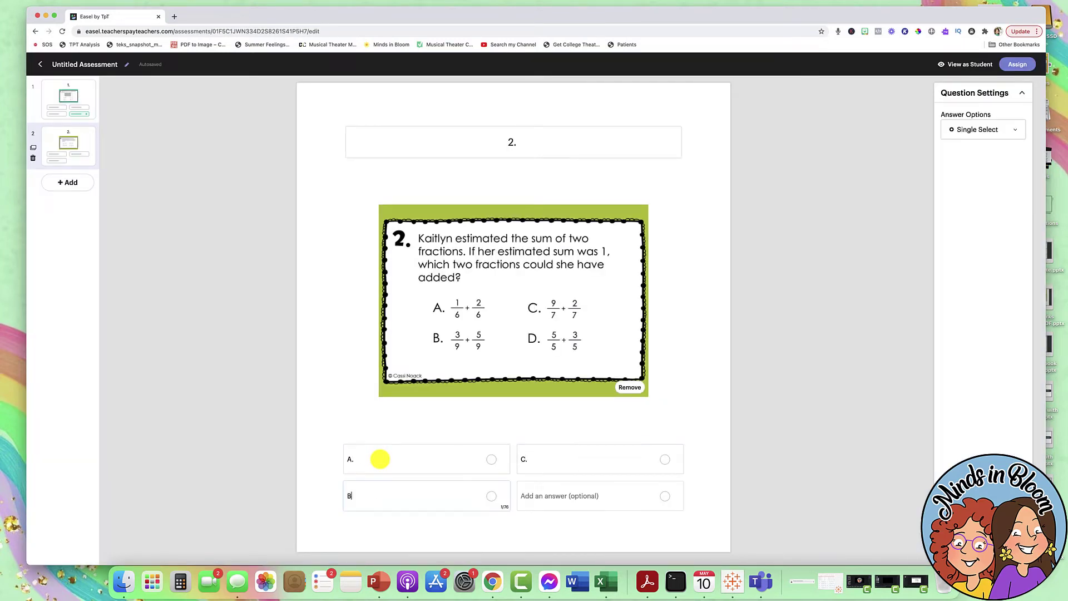
{"action": "type", "text": "."}
{"action": "key", "text": "Tab"}
{"action": "type", "text": "D."}
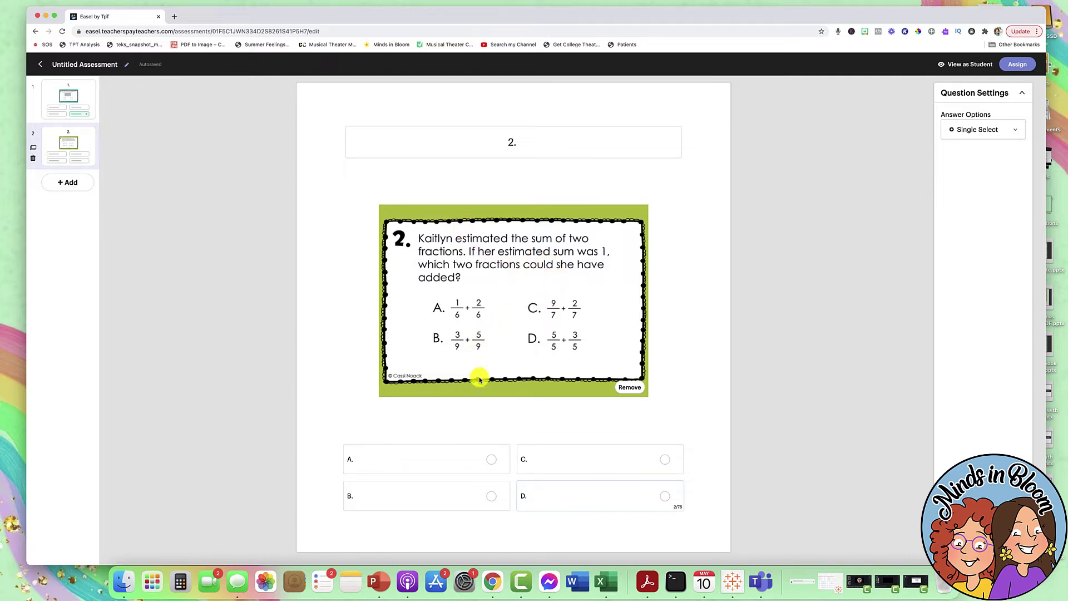
{"action": "left_click", "coordinate": [492, 496]}
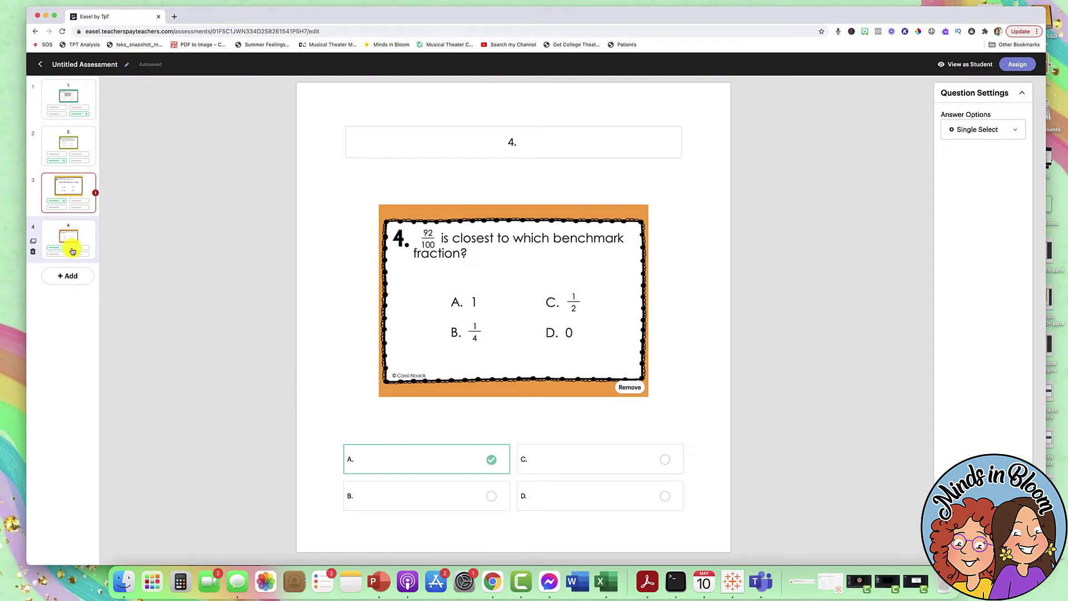
Step: Enter '3.' as the question text on slide 3
{"action": "left_click", "coordinate": [76, 196]}
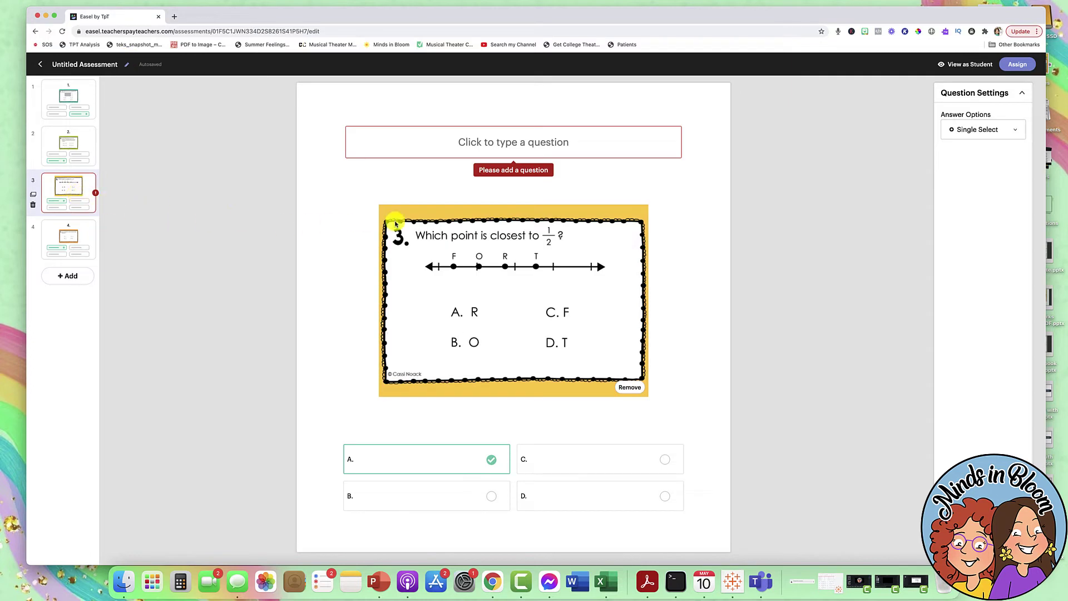
{"action": "left_click", "coordinate": [512, 147]}
{"action": "type", "text": "3."}
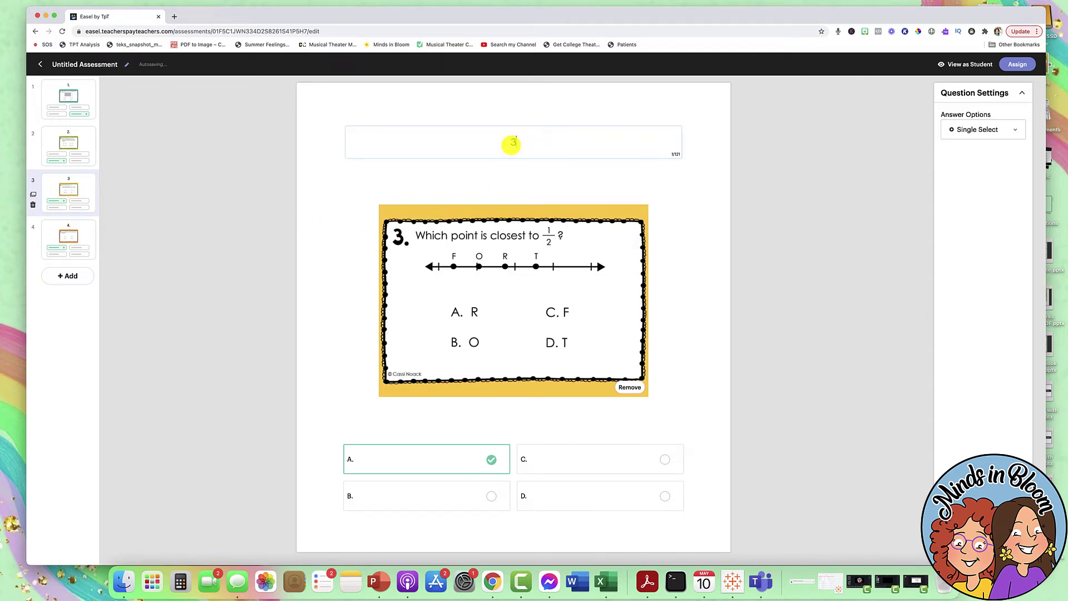
{"action": "left_click", "coordinate": [250, 185]}
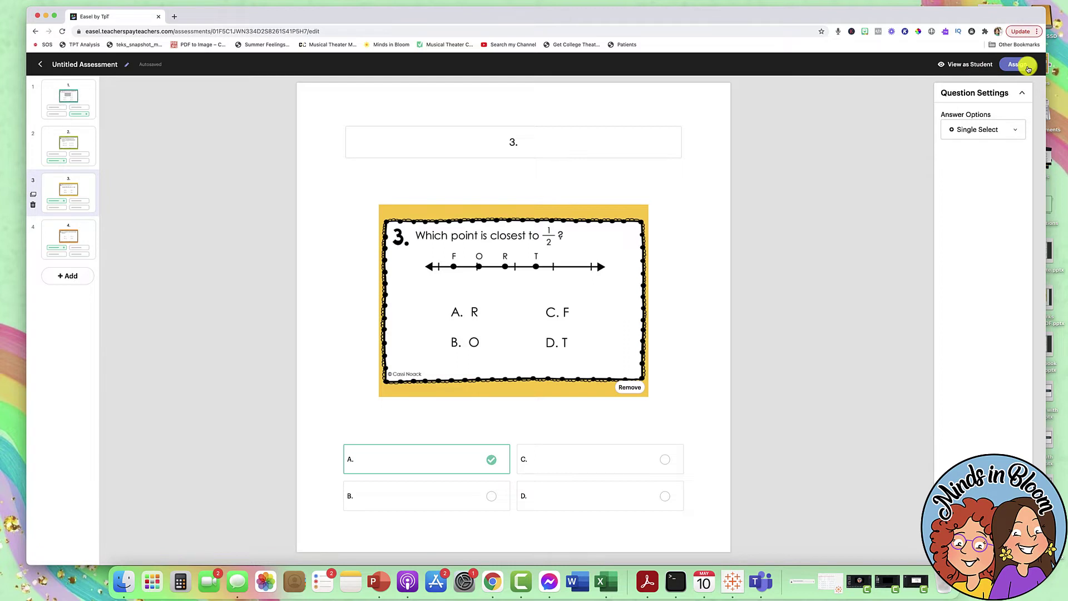
Step: Start the student preview and answer questions 1 and 2 with D and C, checking each
{"action": "left_click", "coordinate": [979, 68]}
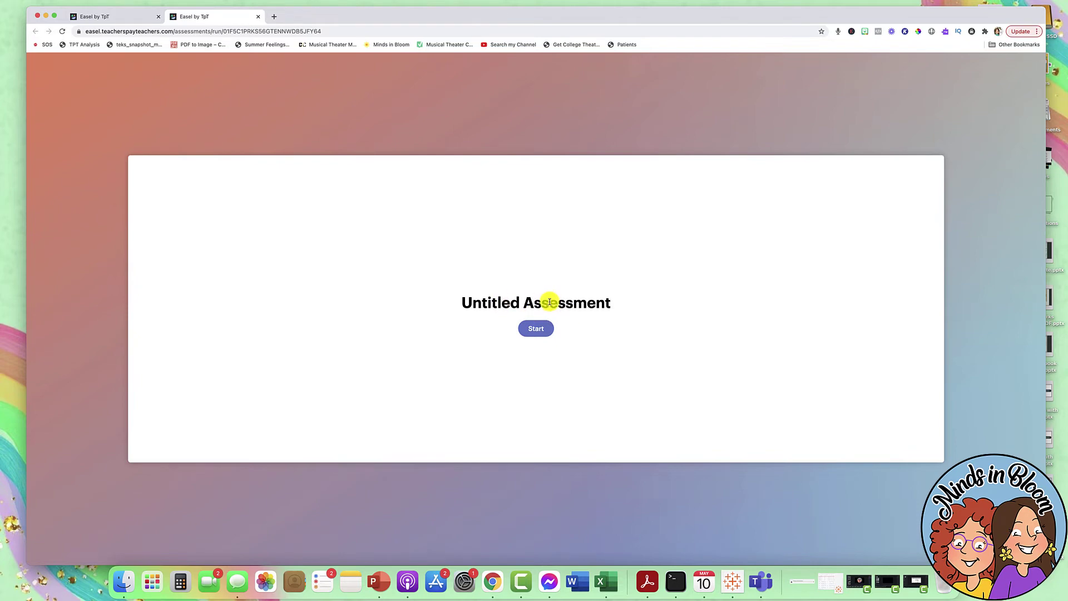
{"action": "left_click", "coordinate": [538, 329]}
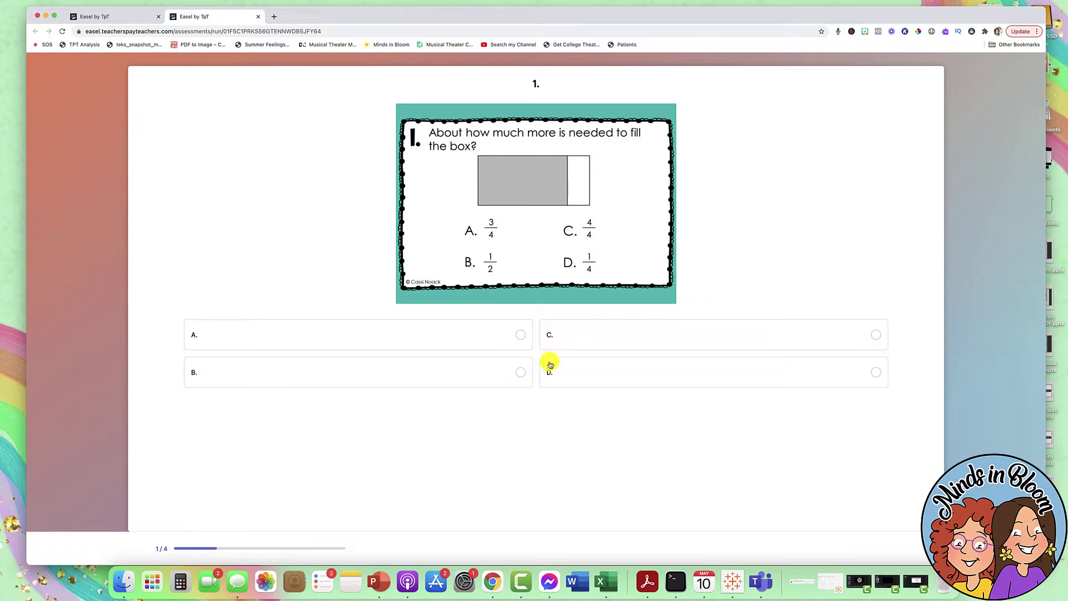
{"action": "left_click", "coordinate": [875, 373]}
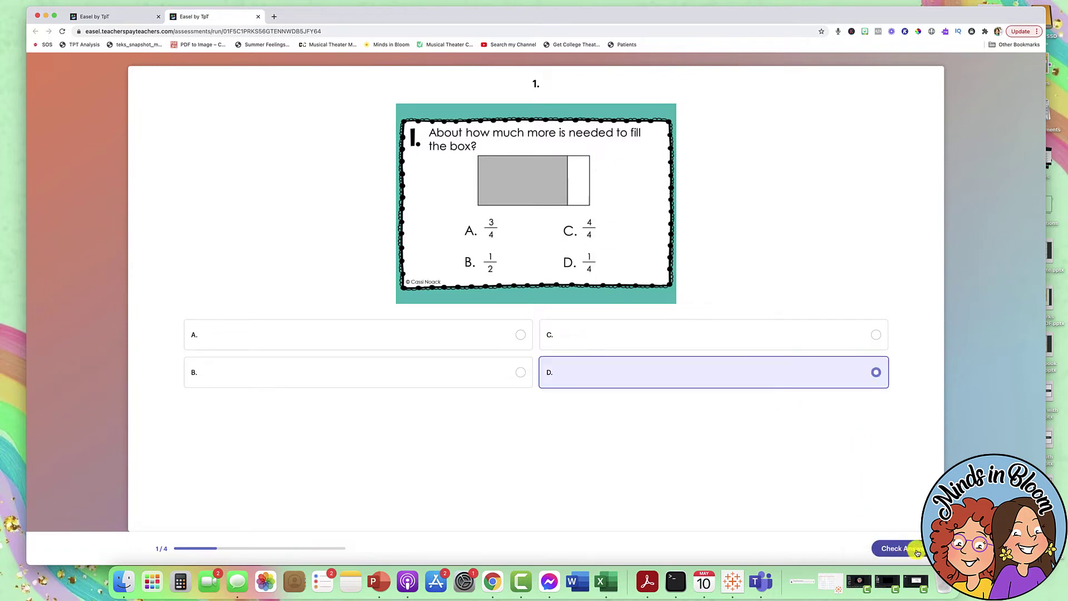
{"action": "left_click", "coordinate": [917, 553]}
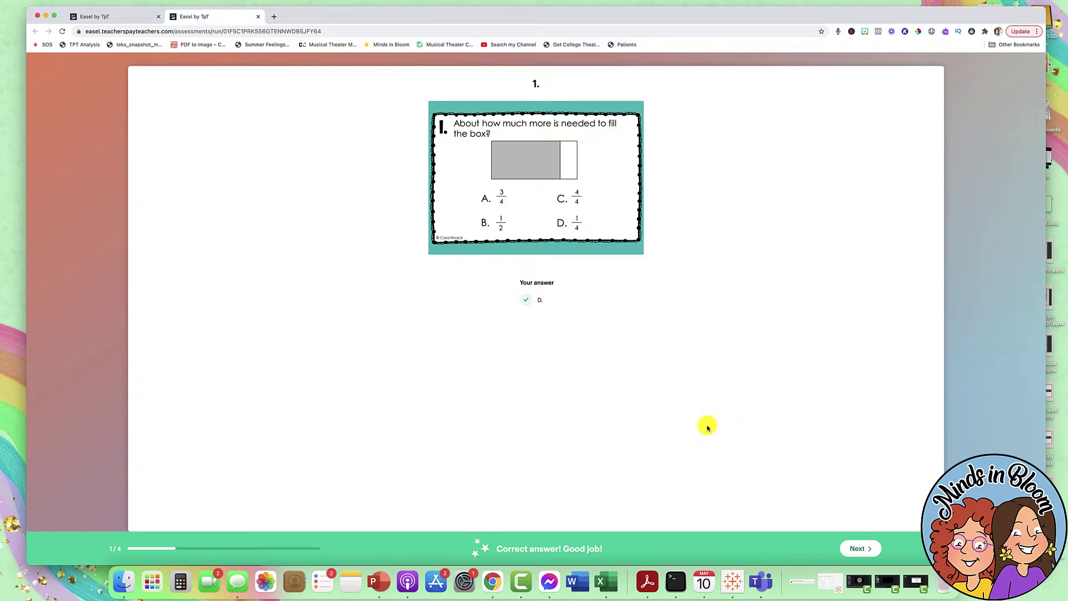
{"action": "left_click", "coordinate": [860, 550]}
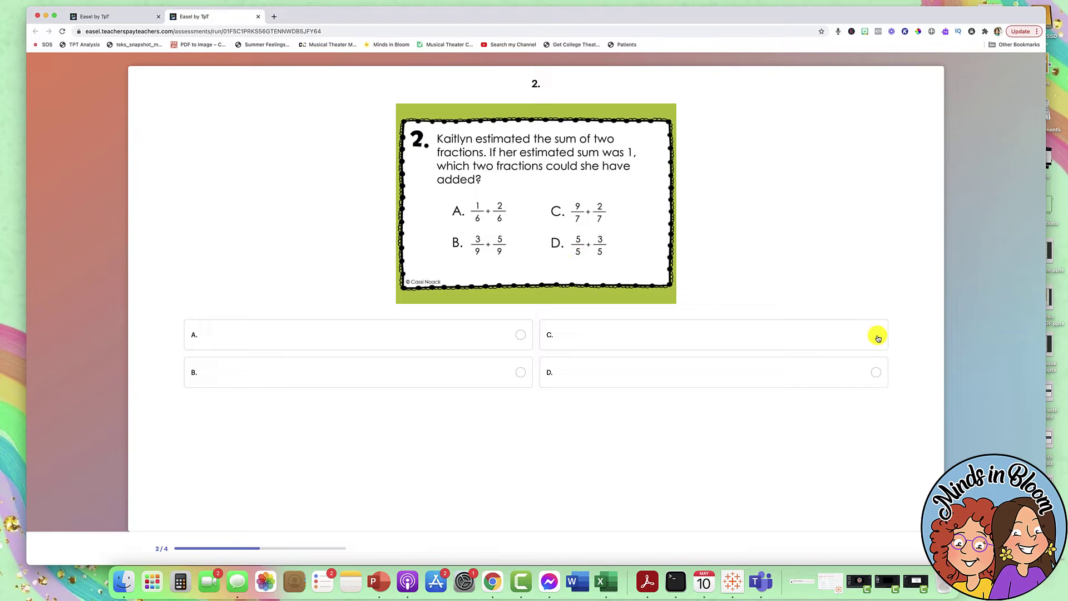
{"action": "left_click", "coordinate": [877, 336]}
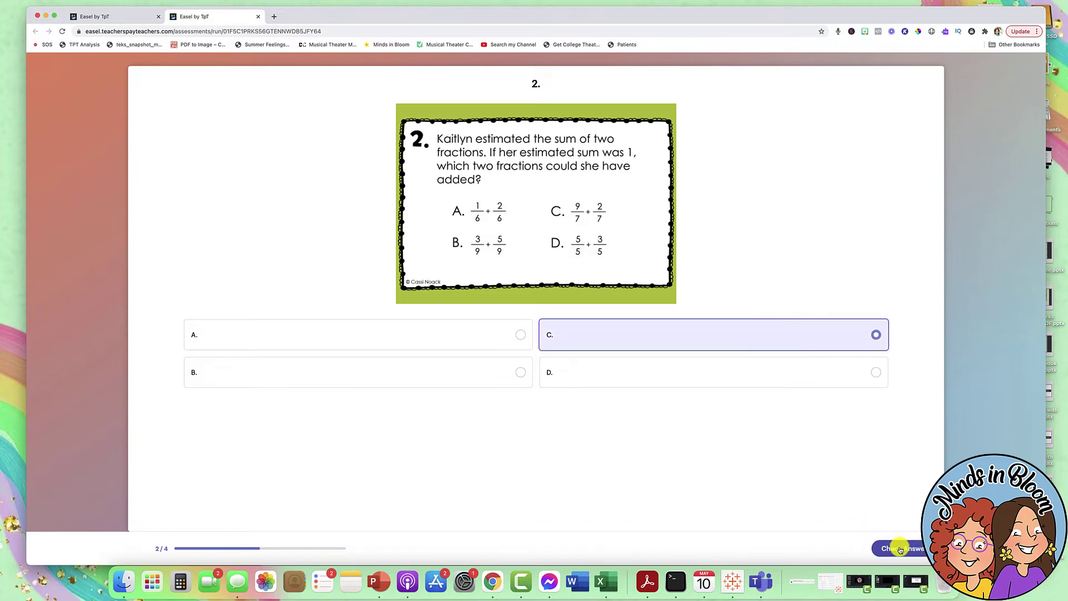
{"action": "left_click", "coordinate": [900, 549]}
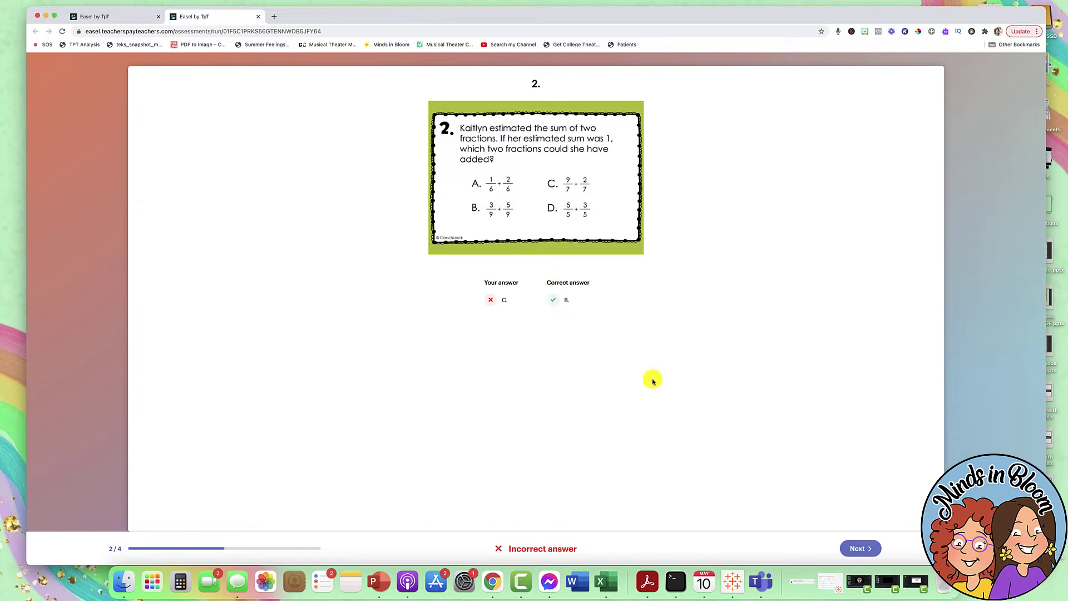
{"action": "left_click", "coordinate": [865, 549]}
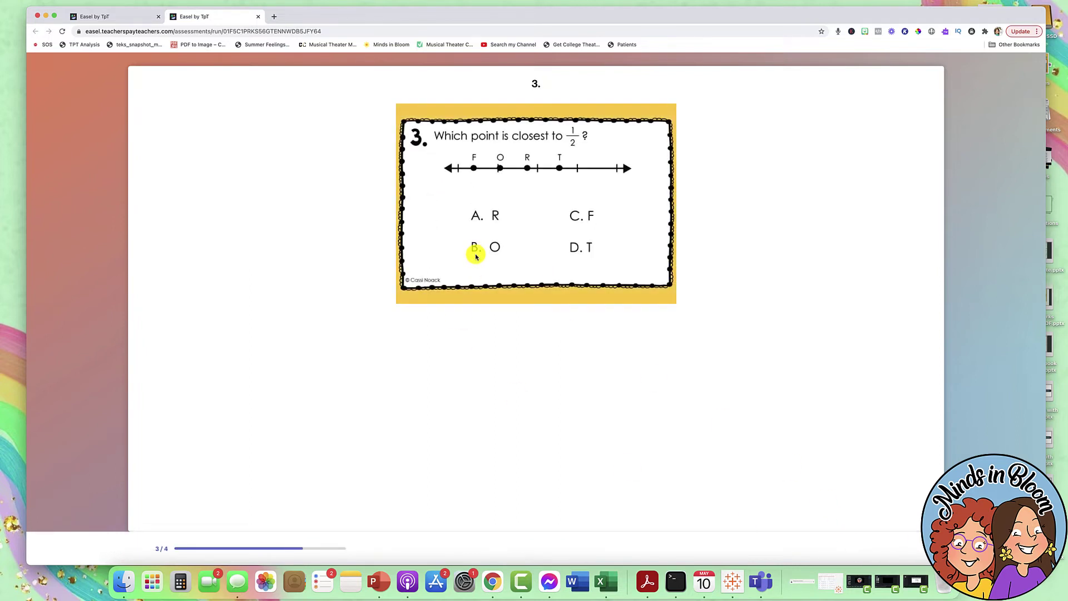
Step: Answer questions 3 and 4 with B and A, checking each, and view the final score
{"action": "left_click", "coordinate": [518, 369]}
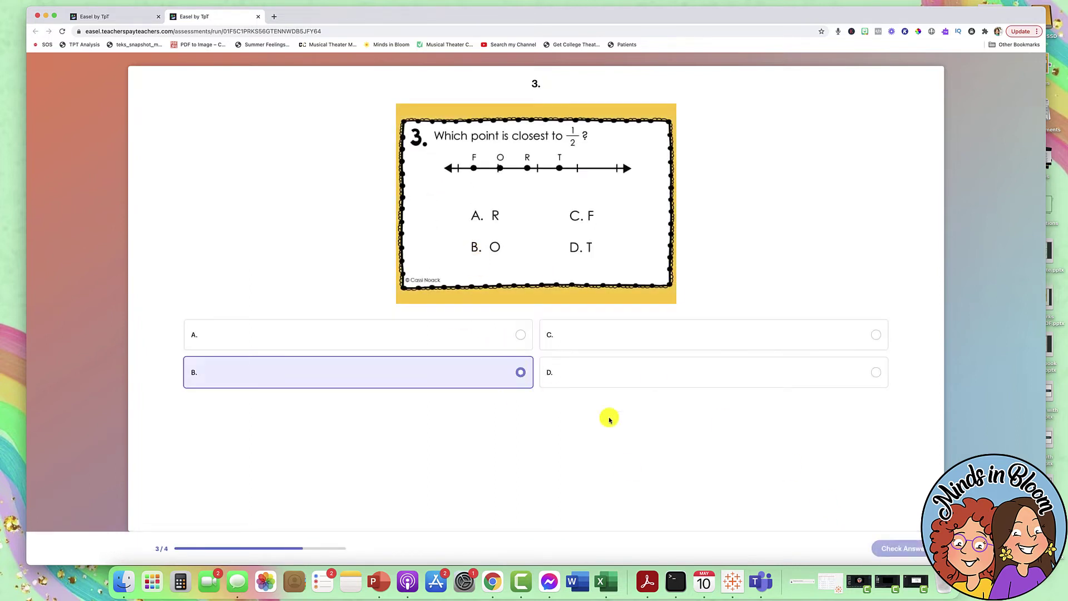
{"action": "left_click", "coordinate": [899, 557]}
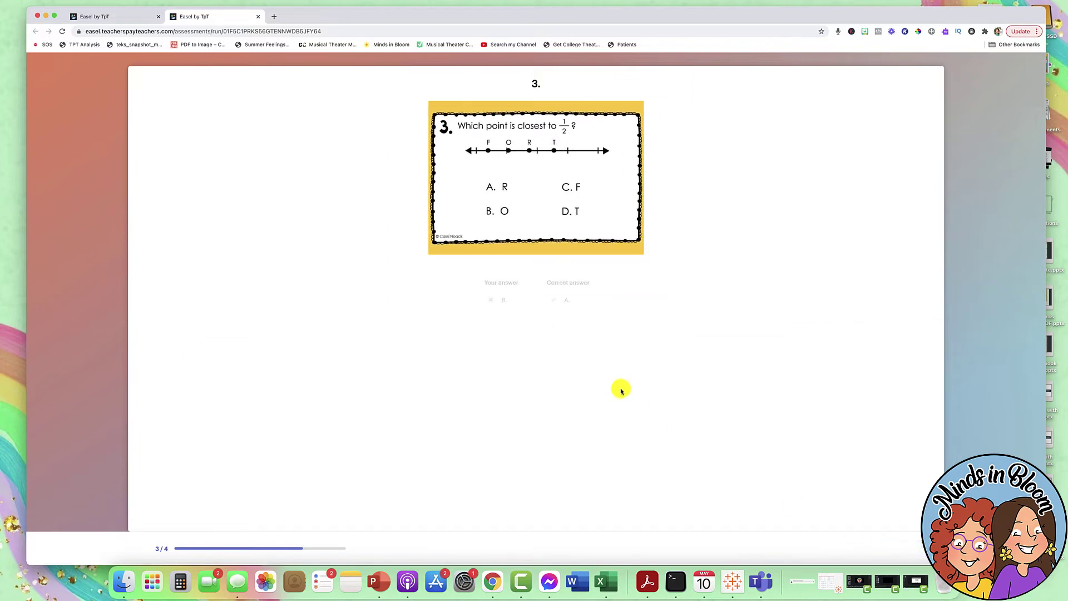
{"action": "left_click", "coordinate": [856, 548]}
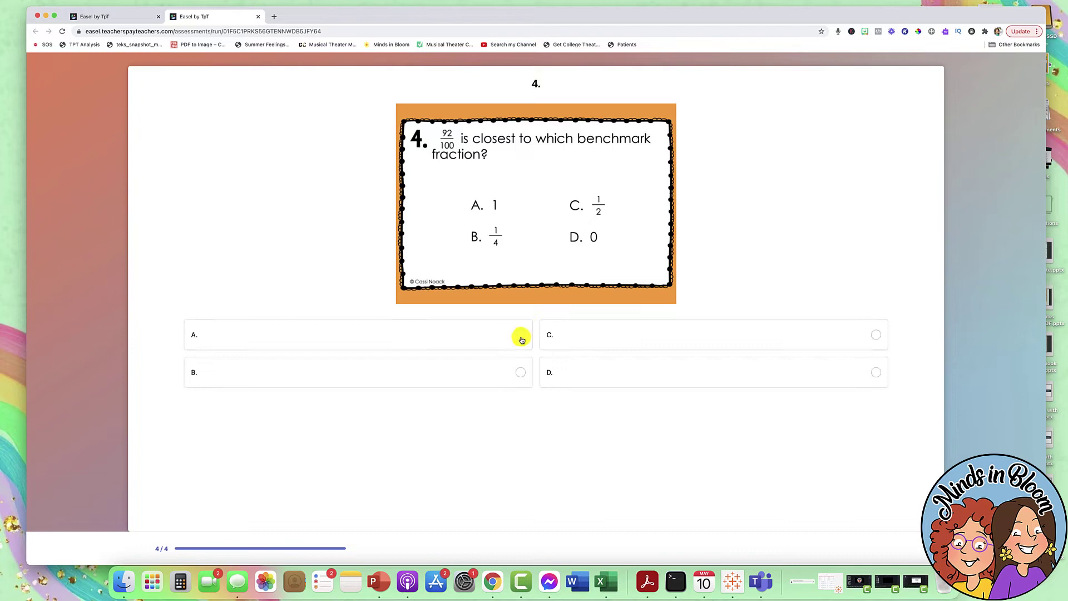
{"action": "left_click", "coordinate": [520, 336]}
{"action": "left_click", "coordinate": [895, 548]}
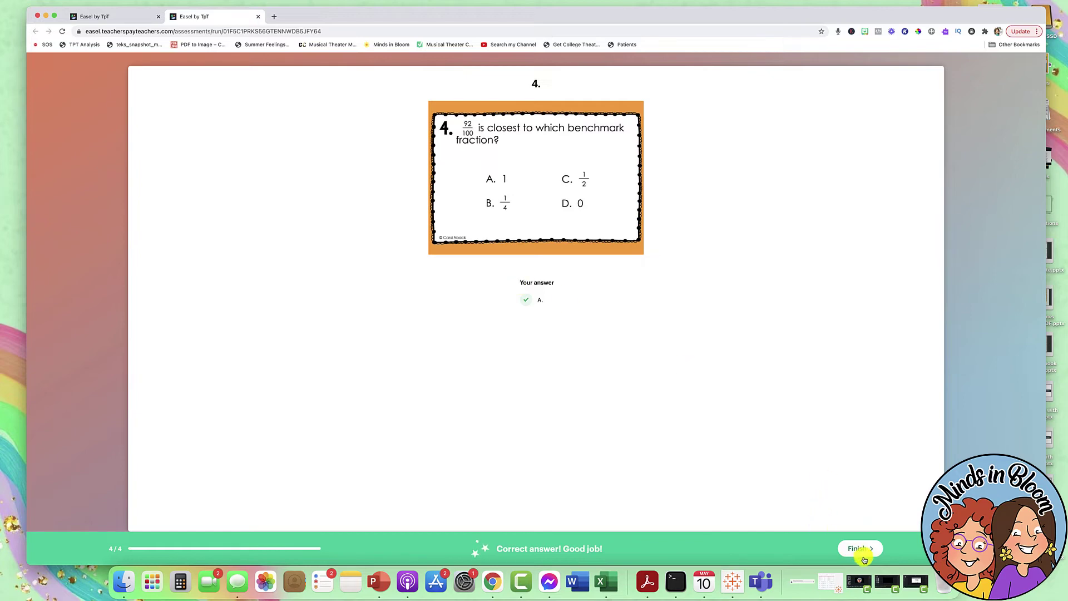
{"action": "left_click", "coordinate": [858, 549]}
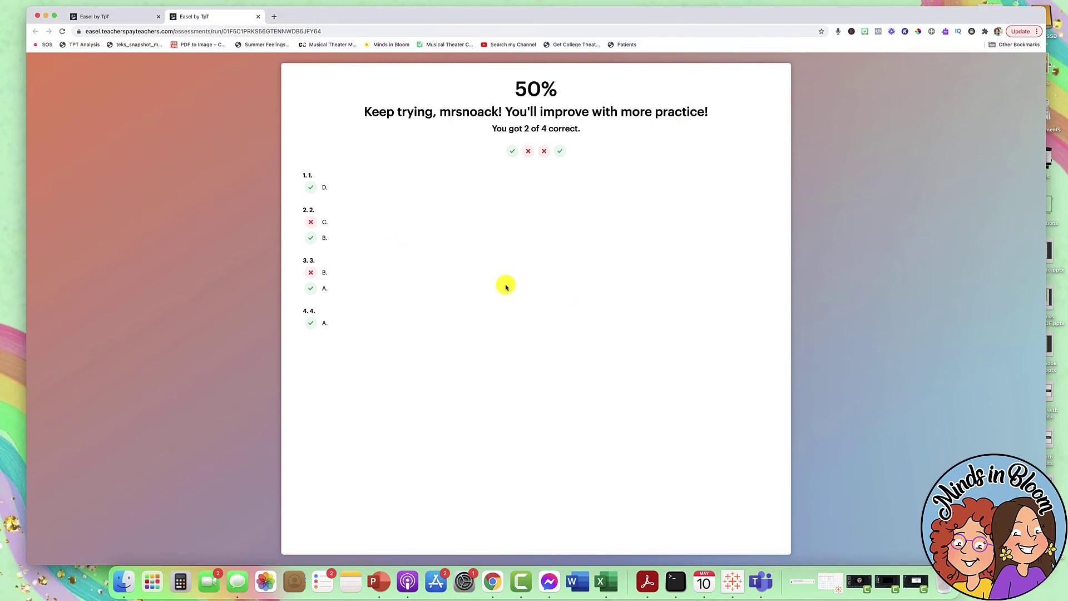
Step: Rename the assessment 'BENCHMARK FRACTIONS', save it, and open its Assign page
{"action": "left_click", "coordinate": [126, 17]}
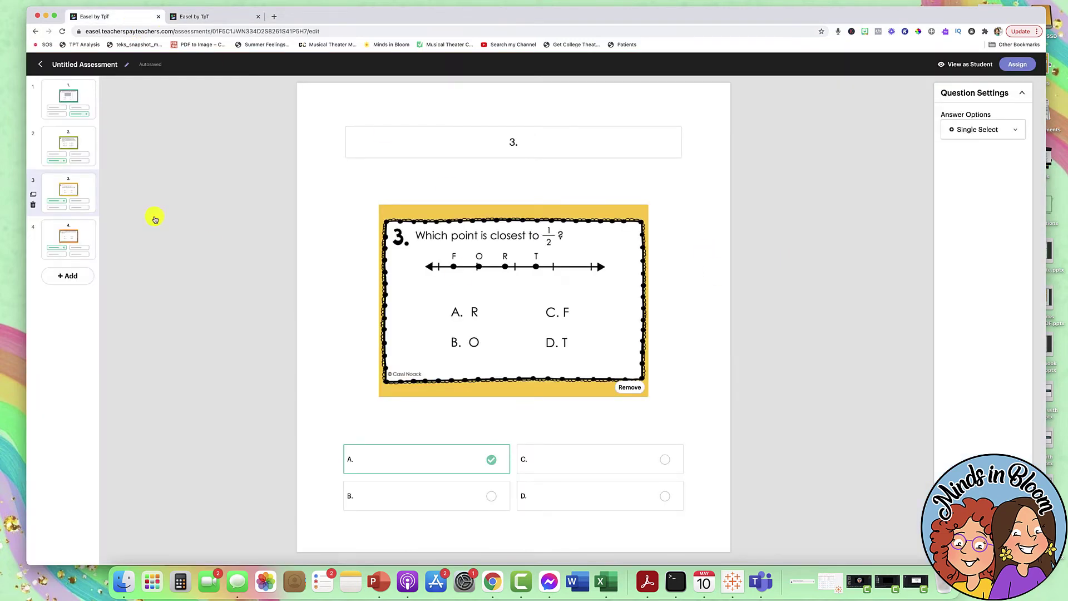
{"action": "left_click", "coordinate": [69, 64]}
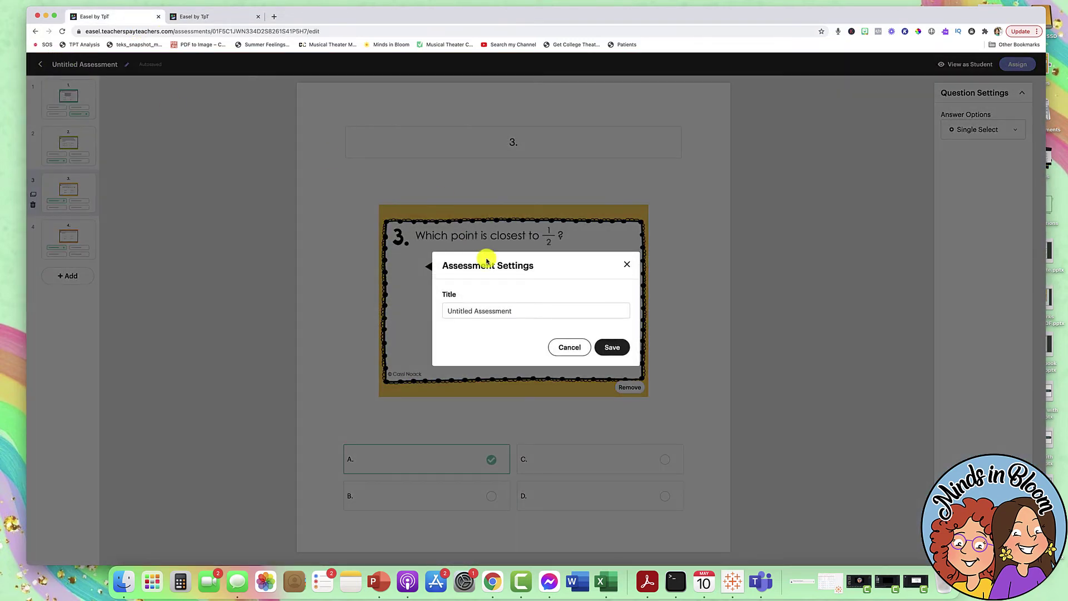
{"action": "triple_click", "coordinate": [501, 312]}
{"action": "type", "text": "BEN"}
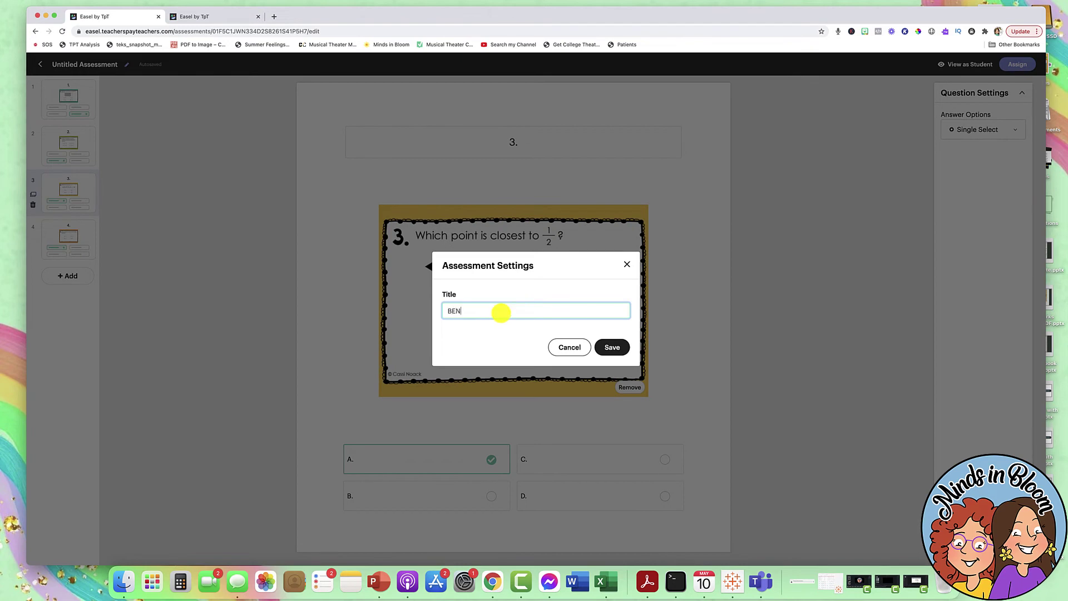
{"action": "type", "text": "CHMARK FRACTIONS"}
{"action": "left_click", "coordinate": [623, 355]}
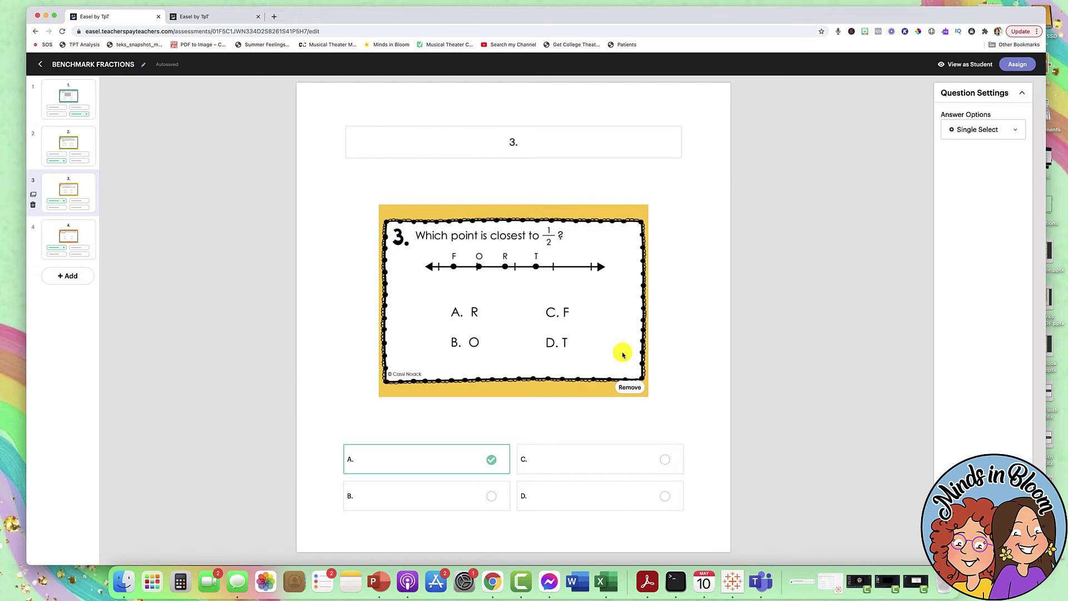
{"action": "left_click", "coordinate": [1017, 66]}
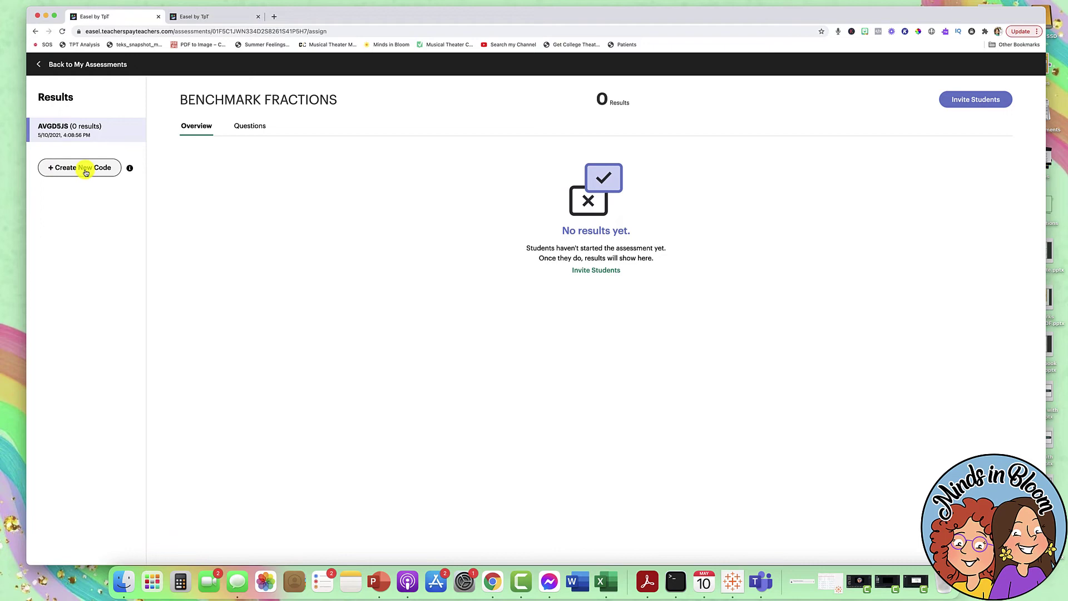
Step: Create a new student code and share the assessment to Google Classroom
{"action": "left_click", "coordinate": [85, 173]}
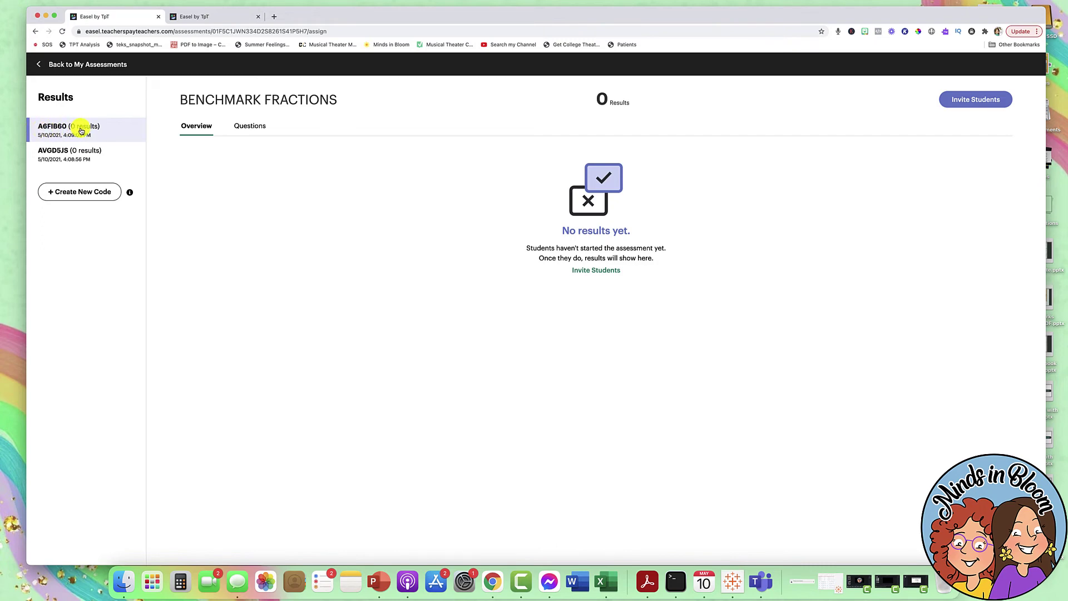
{"action": "left_click", "coordinate": [596, 271]}
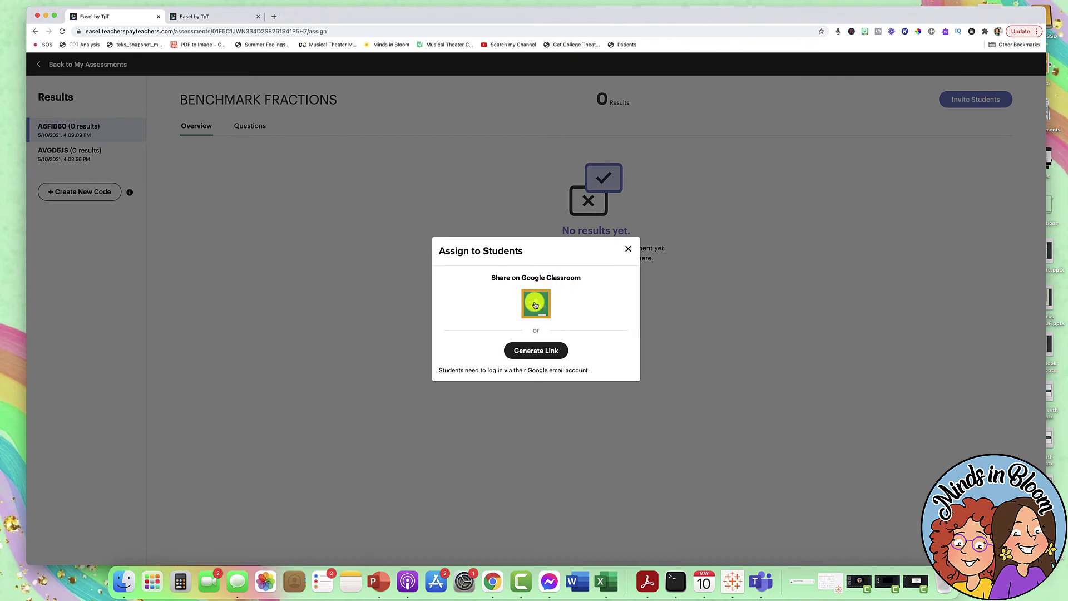
{"action": "left_click", "coordinate": [535, 304]}
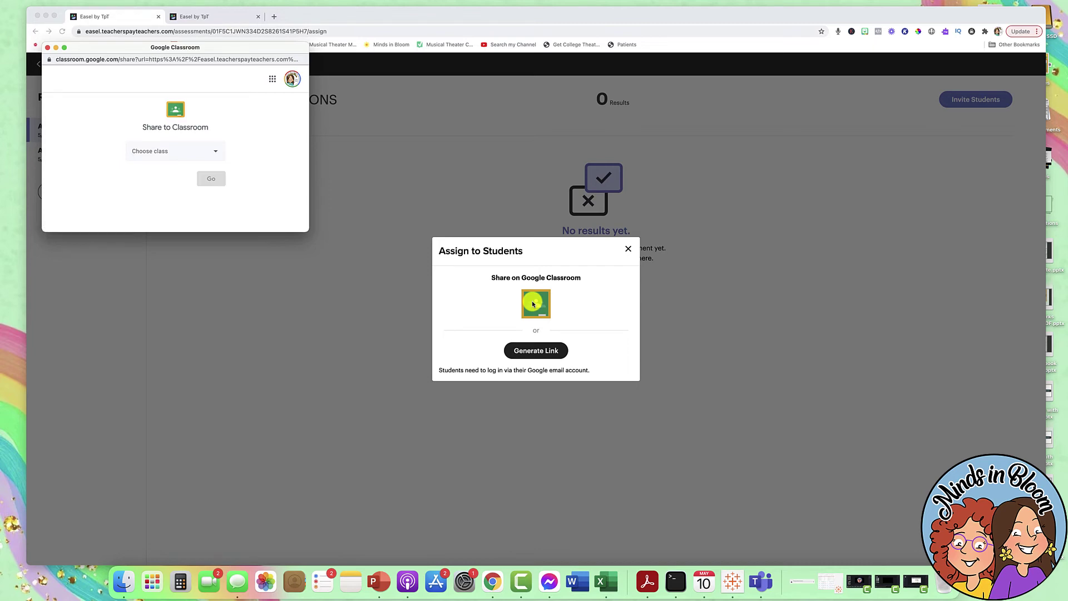
Step: Post BENCHMARK FRACTIONS as a Math Practice assignment in Google Classroom and view it
{"action": "left_click", "coordinate": [213, 151]}
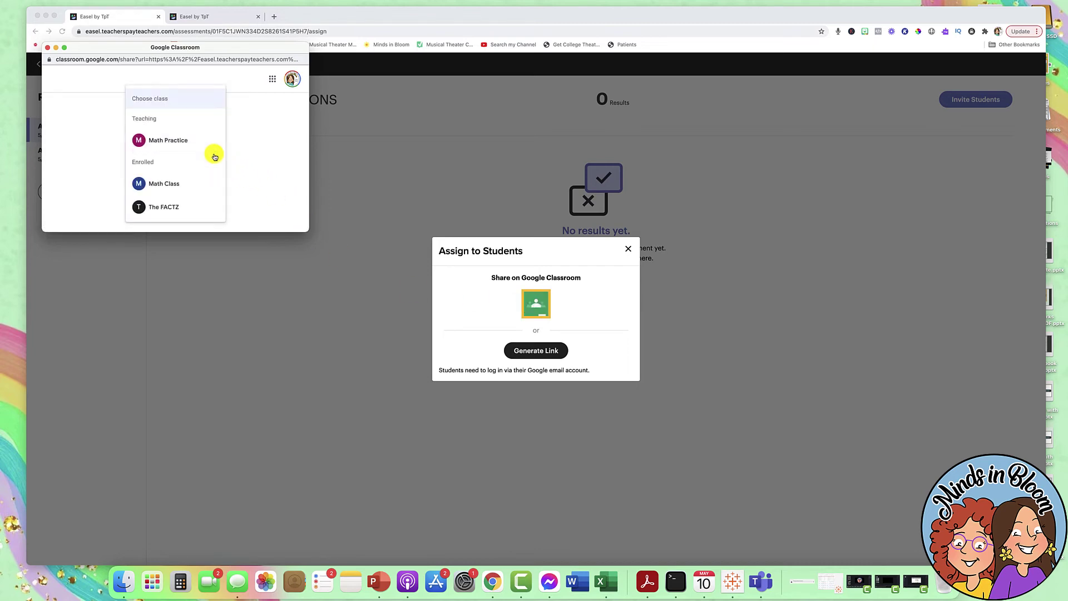
{"action": "left_click", "coordinate": [171, 140]}
{"action": "left_click", "coordinate": [194, 180]}
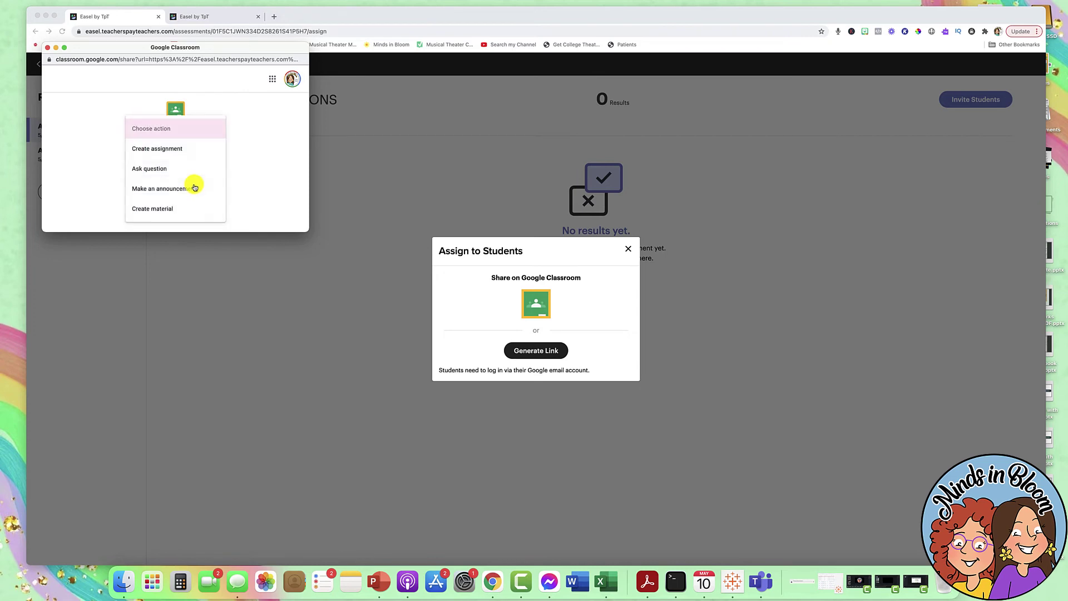
{"action": "left_click", "coordinate": [172, 150]}
{"action": "left_click", "coordinate": [211, 212]}
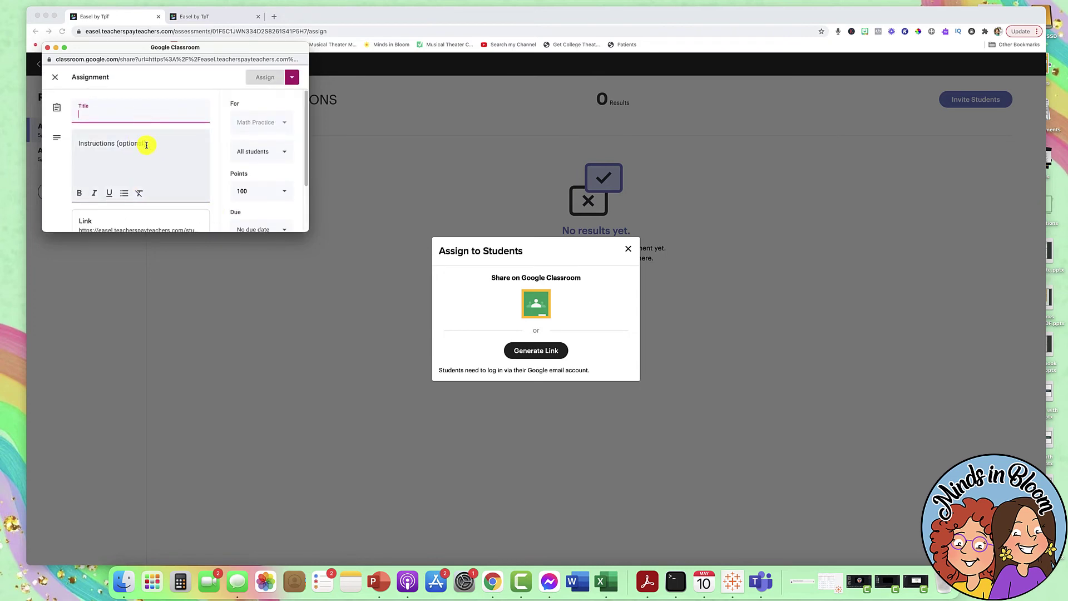
{"action": "type", "text": "BENC"}
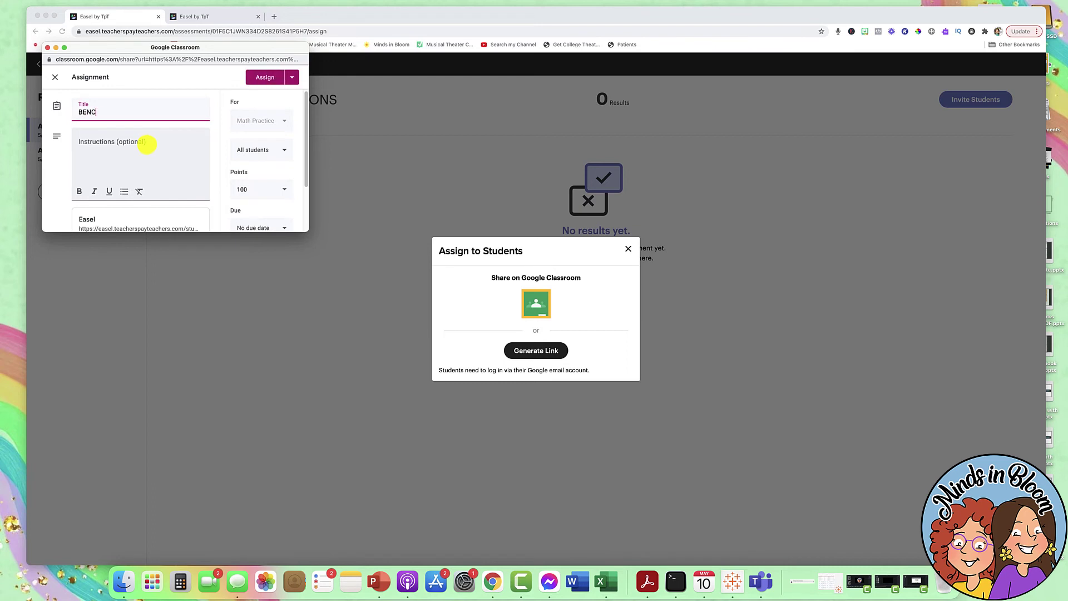
{"action": "type", "text": "HMARK "}
{"action": "type", "text": "A"}
{"action": "type", "text": "FRACTIONS"}
{"action": "left_click", "coordinate": [257, 84]}
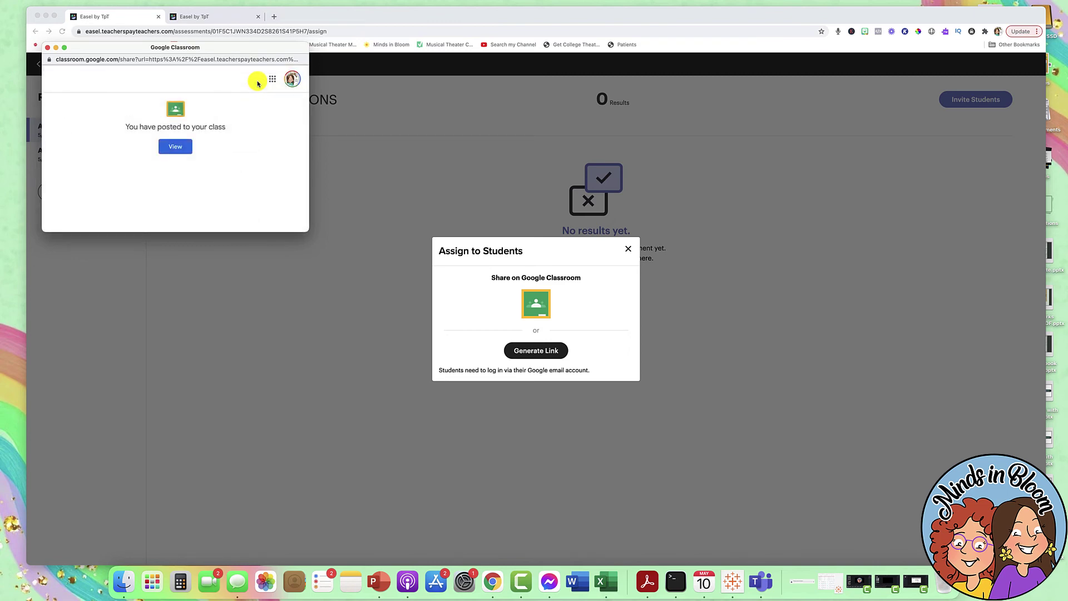
{"action": "left_click", "coordinate": [174, 148]}
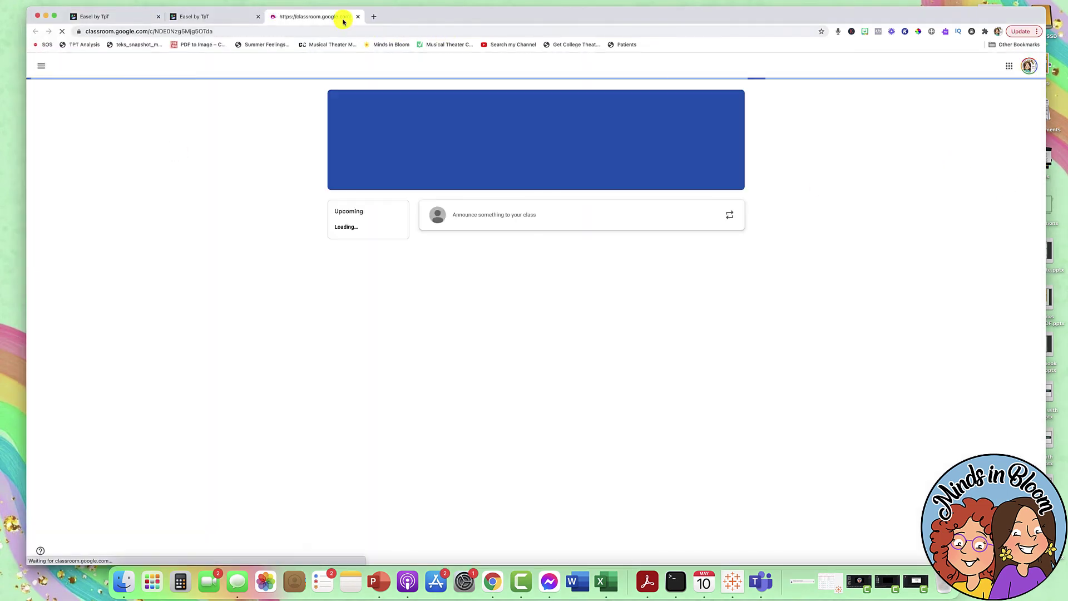
Step: Switch between the Easel tabs back to the BENCHMARK FRACTIONS assign page
{"action": "left_click", "coordinate": [225, 17]}
{"action": "left_click", "coordinate": [120, 22]}
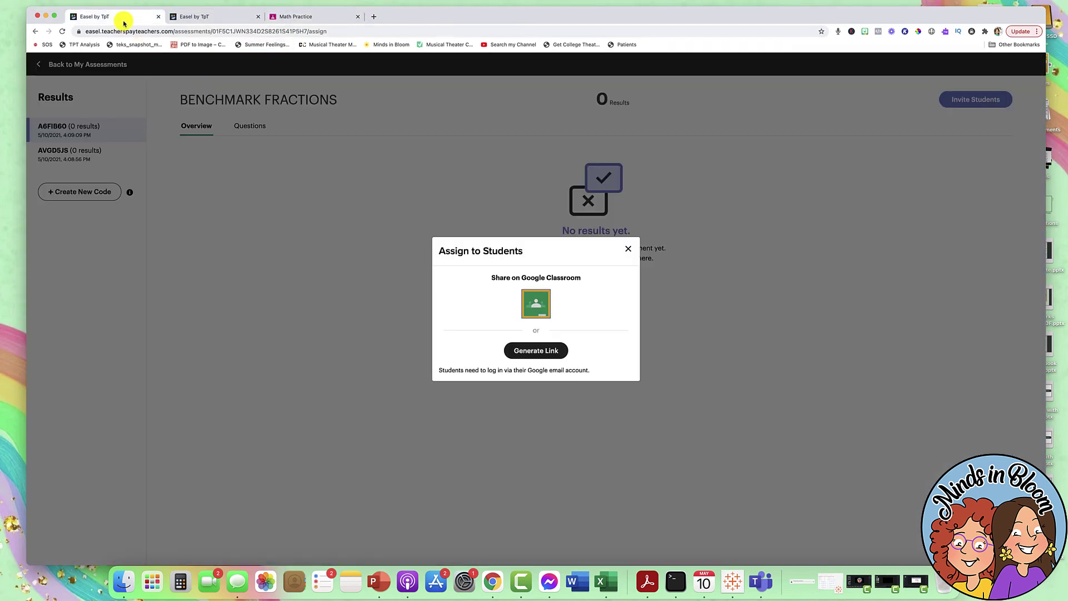